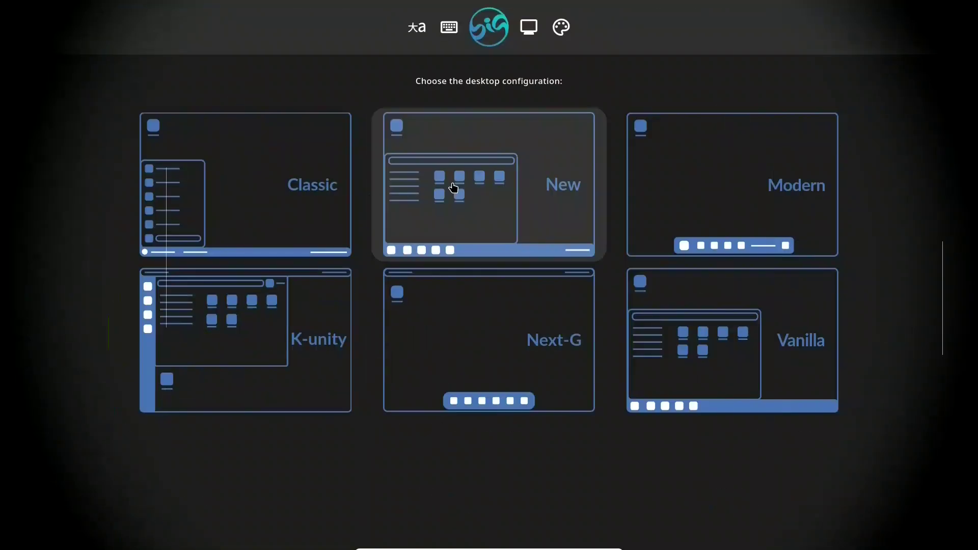
- From the Control Center's BigLinux Themes, switch the desktop to the Next-G layout
key("super")
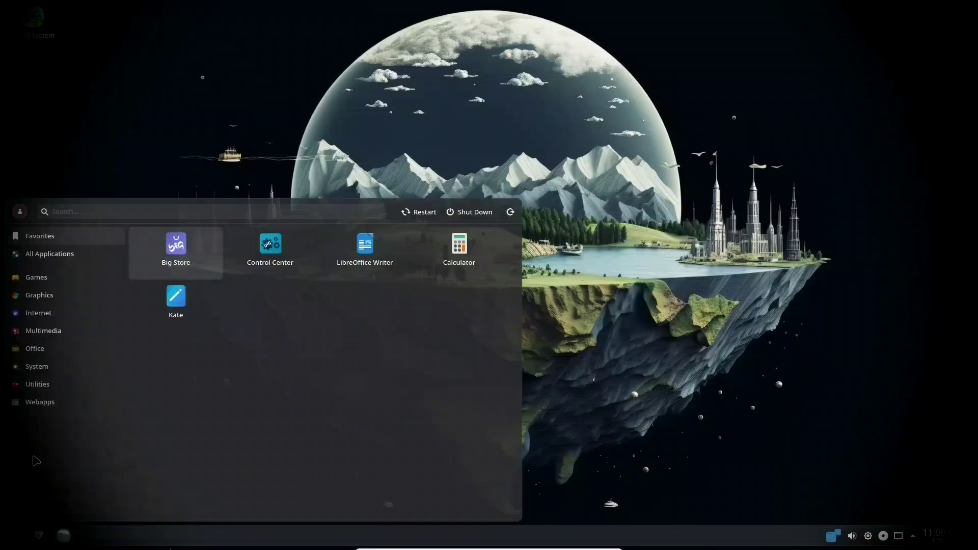
key("Escape")
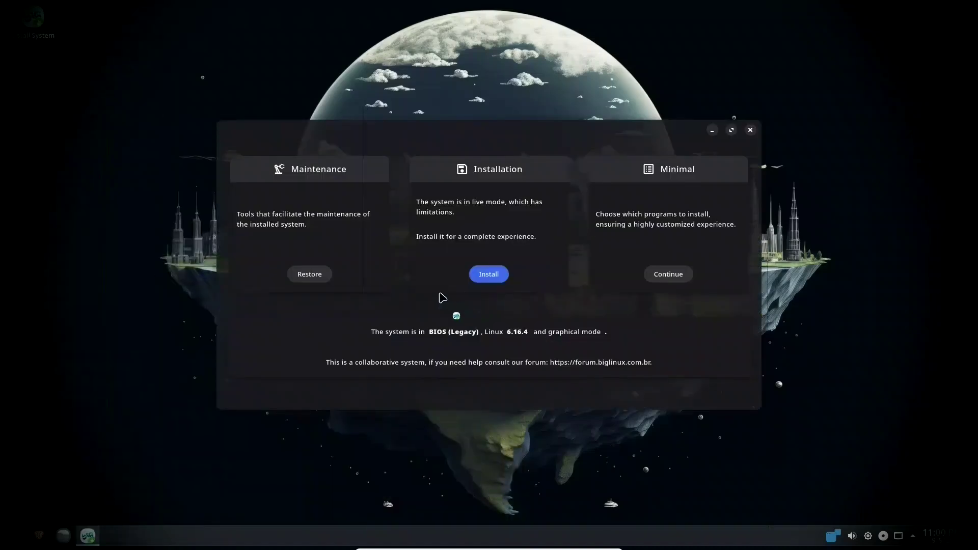
left_click(489, 275)
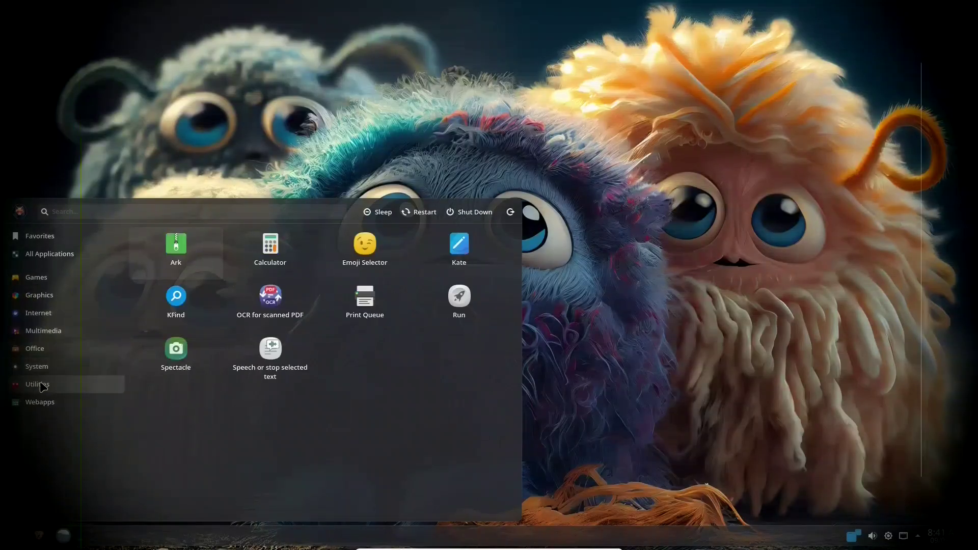
left_click(365, 253)
left_click(405, 168)
left_click(459, 360)
- Browse Hardware Information without a password, viewing processor, memory and audio details
left_click(226, 146)
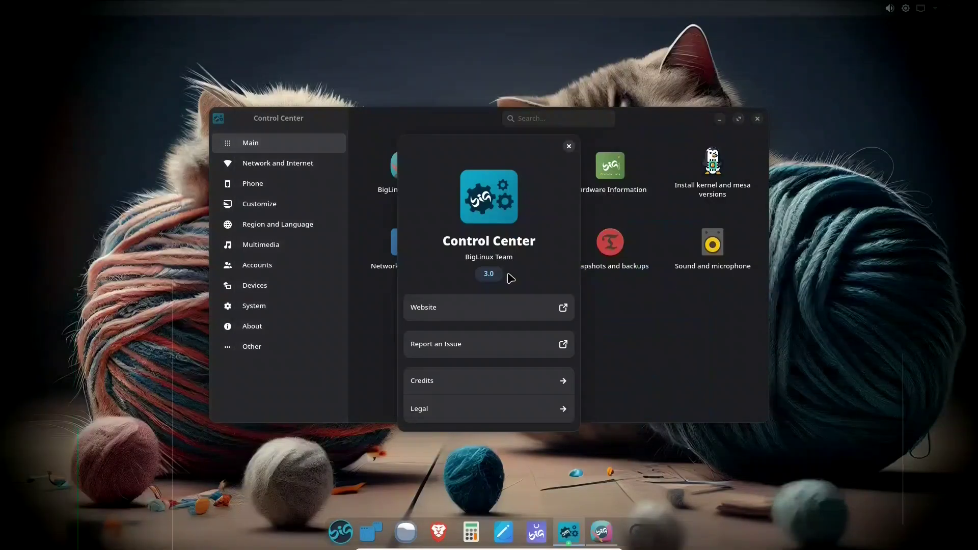
left_click(608, 172)
left_click(607, 326)
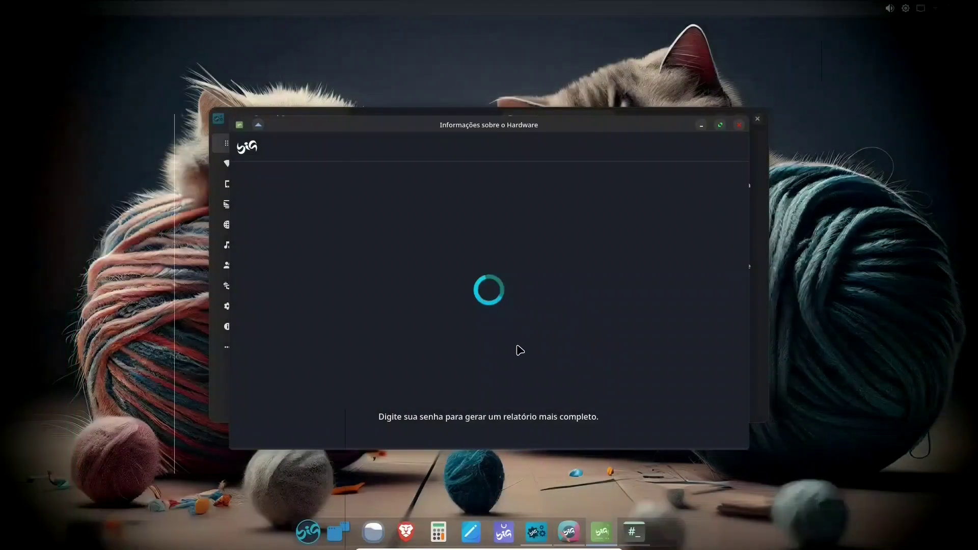
scroll(517, 350, "down", 5)
left_click(277, 214)
left_click(273, 256)
left_click(739, 125)
- Tour the Control Center's Customize, Multimedia, Devices and System pages, peeking at KDE quick settings
left_click(260, 205)
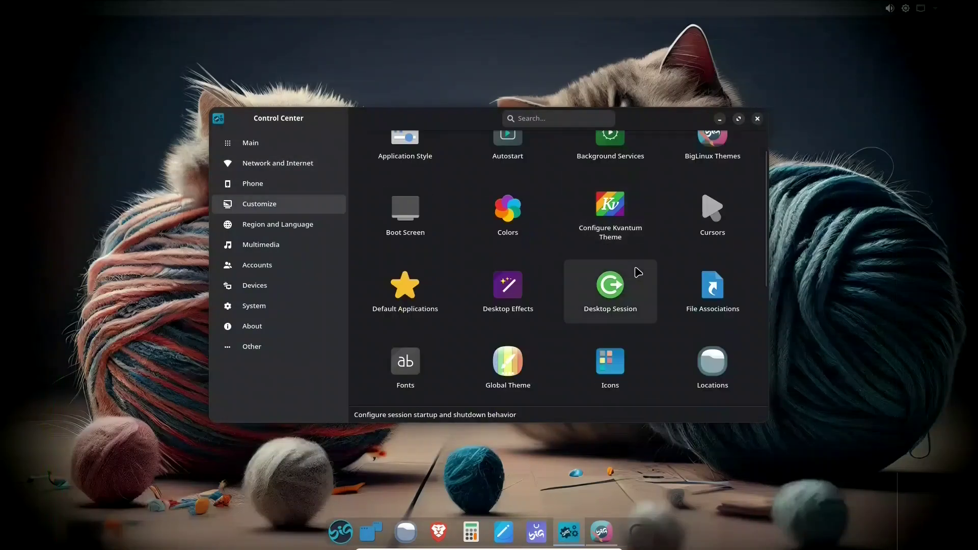
scroll(659, 301, "down", 3)
scroll(659, 301, "up", 2)
left_click(268, 245)
left_click(255, 284)
left_click(253, 306)
left_click(712, 165)
left_click(715, 124)
- Visit the About and Other sections, briefly opening the info center and desktop themes tool
left_click(245, 326)
left_click(506, 164)
left_click(757, 120)
left_click(244, 346)
left_click(404, 164)
left_click(341, 531)
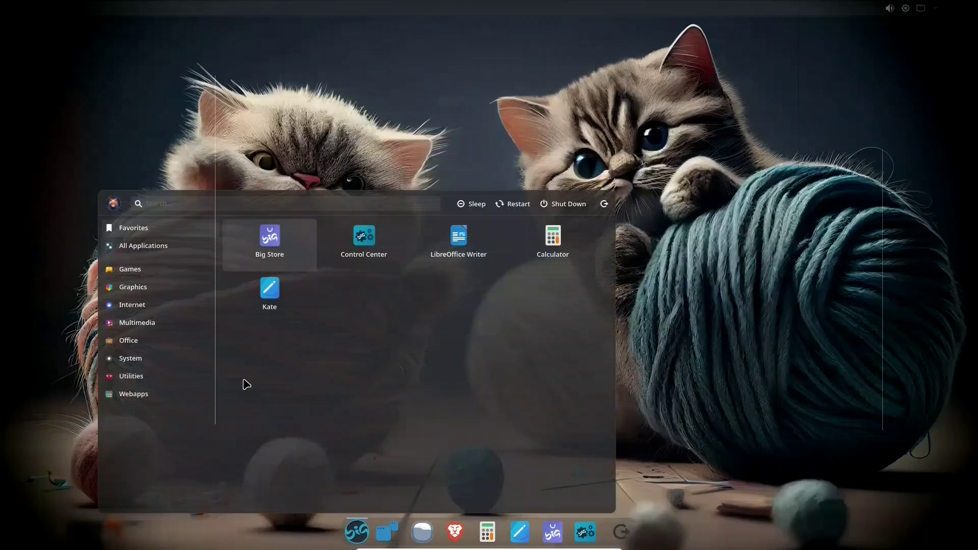
- Launch the Dolphin file manager and glance at its help options
left_click(153, 354)
left_click(552, 234)
left_click(146, 7)
key("Escape")
- Try the Microsoft 365 Copilot web app, then launch Big Store and go to its settings
left_click(341, 530)
left_click(135, 397)
left_click(552, 291)
left_click(721, 25)
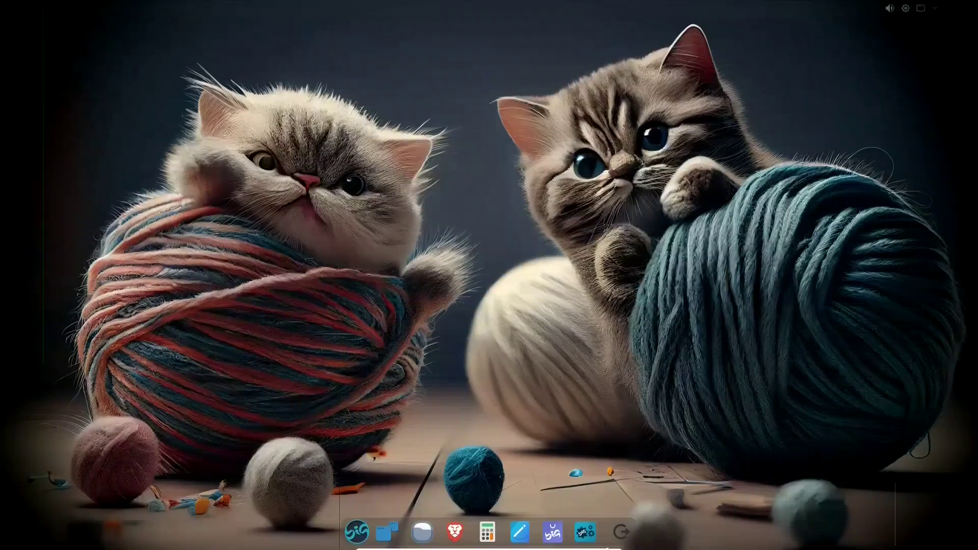
left_click(552, 531)
left_click(205, 182)
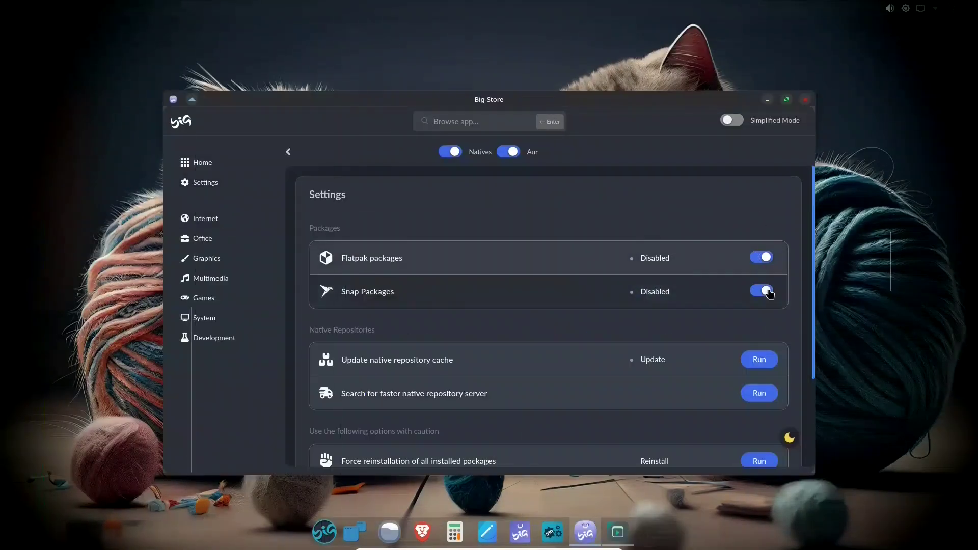
scroll(632, 339, "down", 3)
scroll(524, 280, "down", 10)
scroll(459, 283, "up", 5)
scroll(531, 280, "down", 3)
scroll(491, 283, "down", 3)
scroll(546, 259, "down", 4)
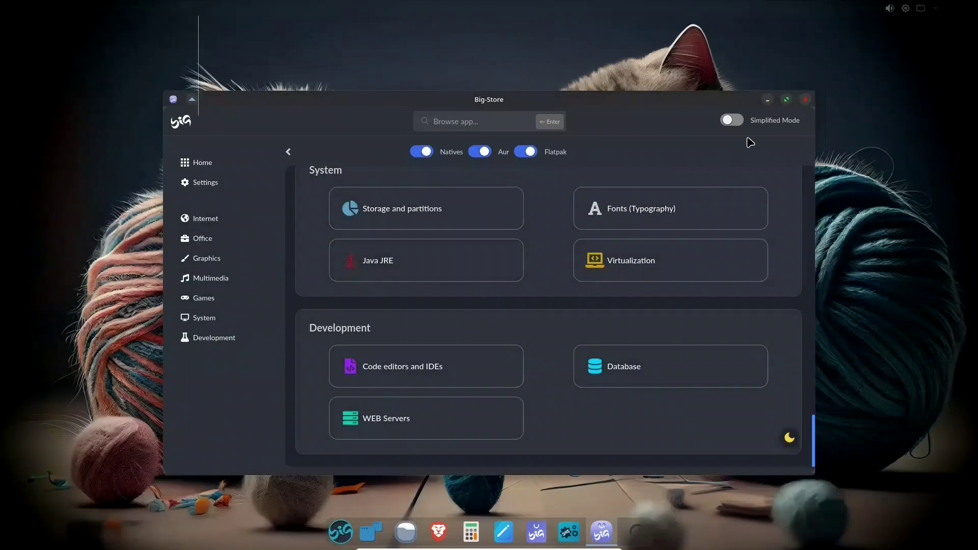
scroll(536, 275, "up", 5)
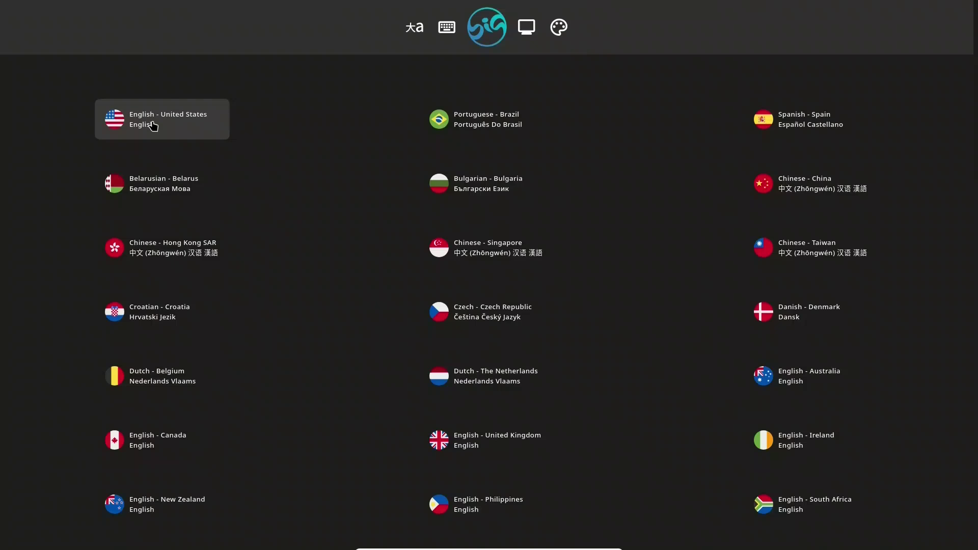
- Select the English - United States tile as the system language
left_click(153, 127)
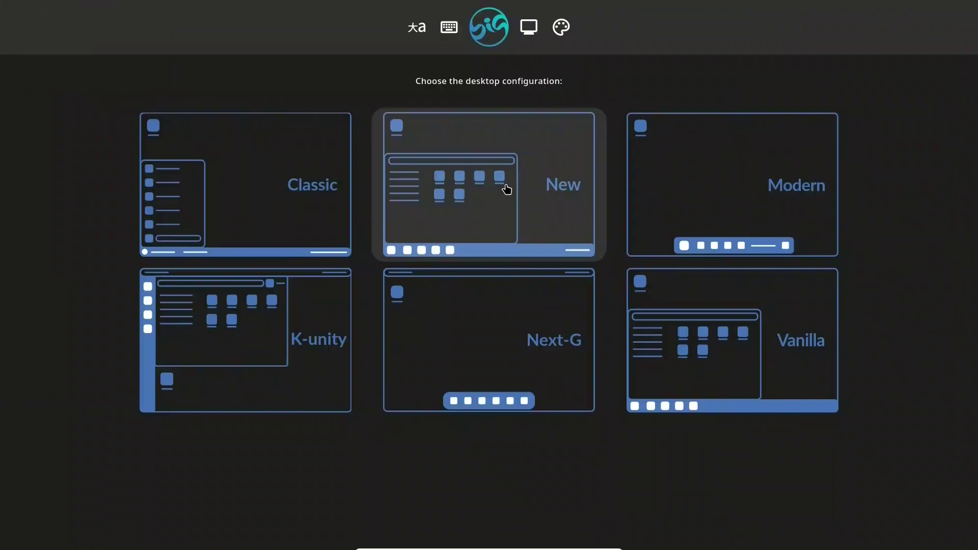
- Select the New card as the desktop configuration
left_click(452, 187)
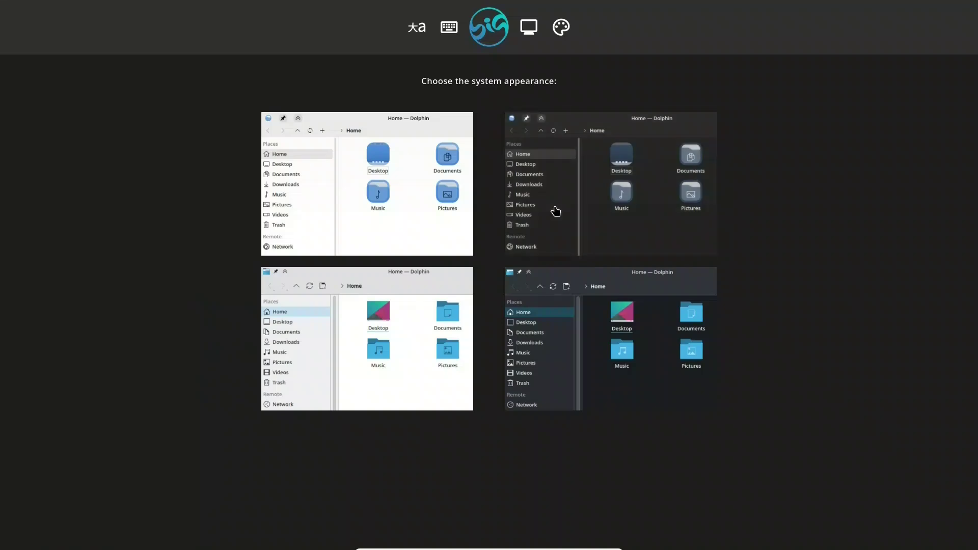
- Select the dark theme preview so the welcome setup finishes on the live desktop
left_click(556, 211)
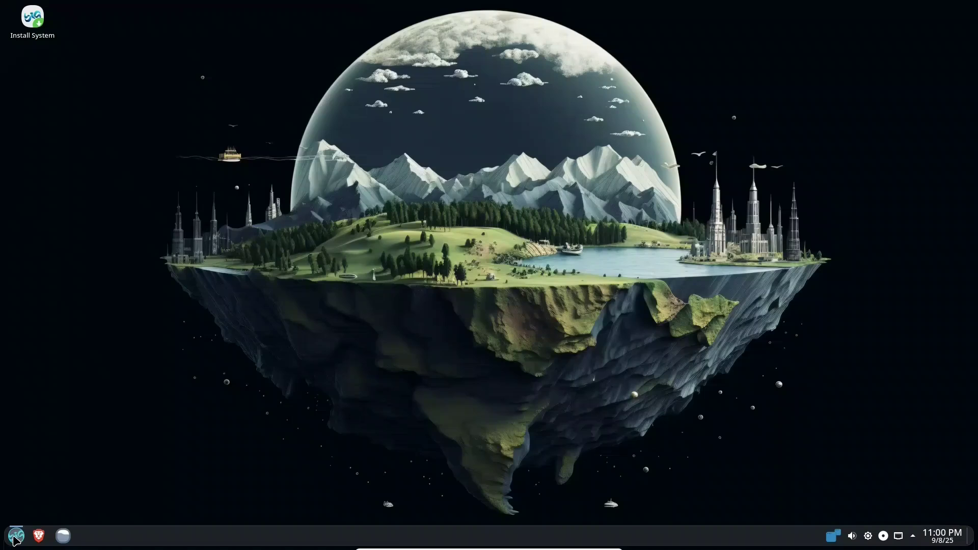
left_click(14, 540)
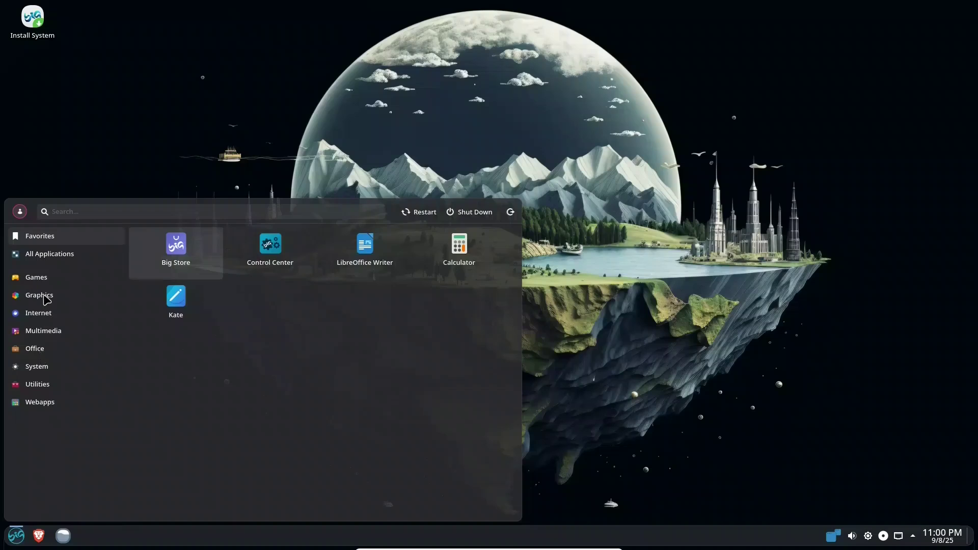
left_click(40, 275)
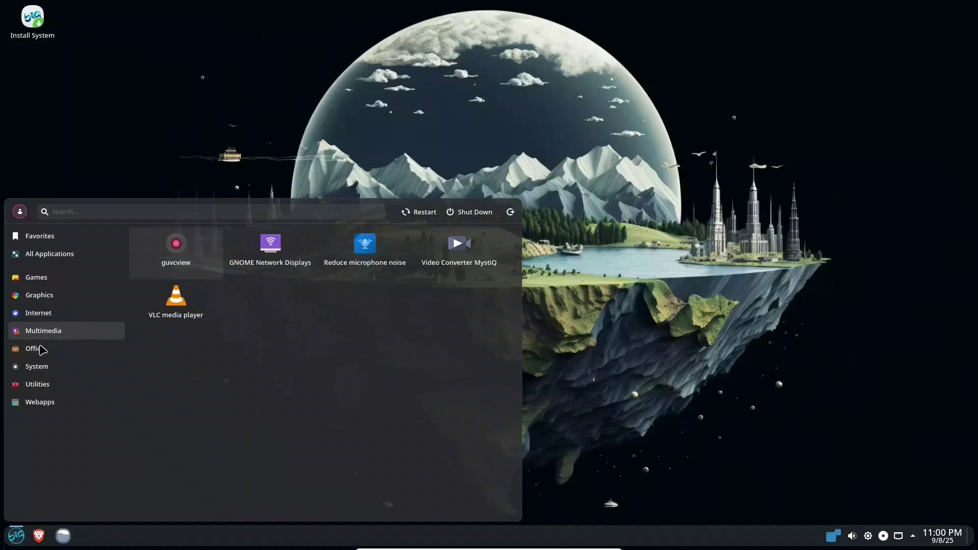
mouse_move(35, 349)
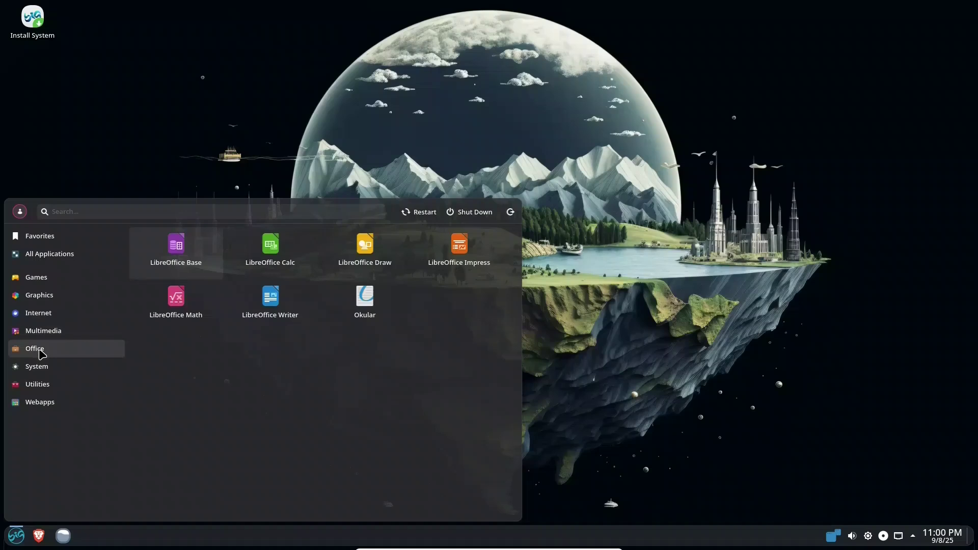
- Launch the installer from the Install System desktop icon
key("Escape")
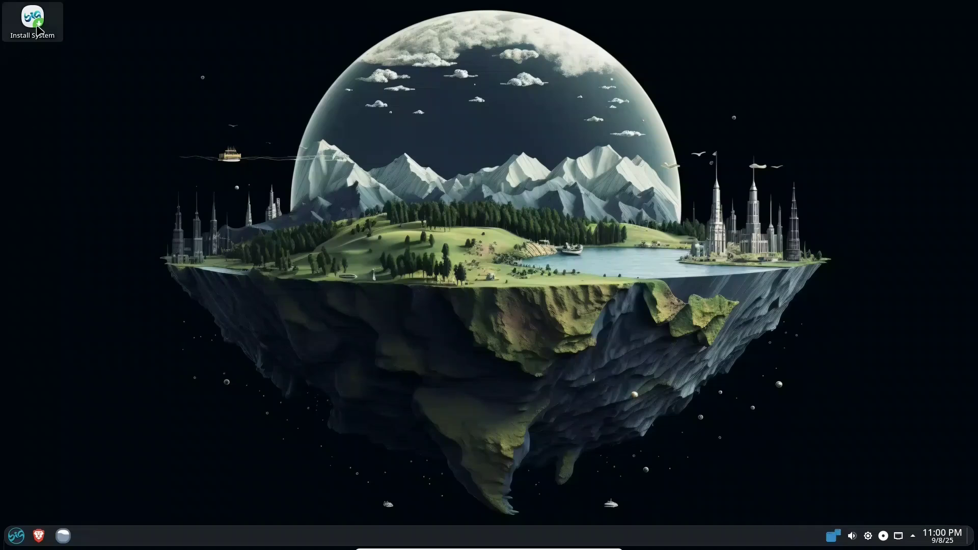
double_click(36, 29)
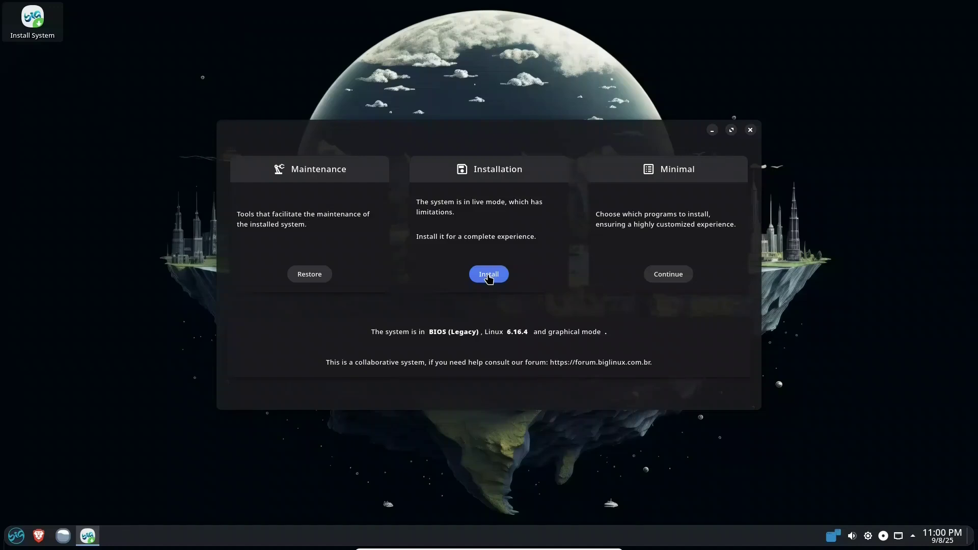
- Choose Installation in the live-mode launcher to bring up the Calamares welcome page
left_click(488, 277)
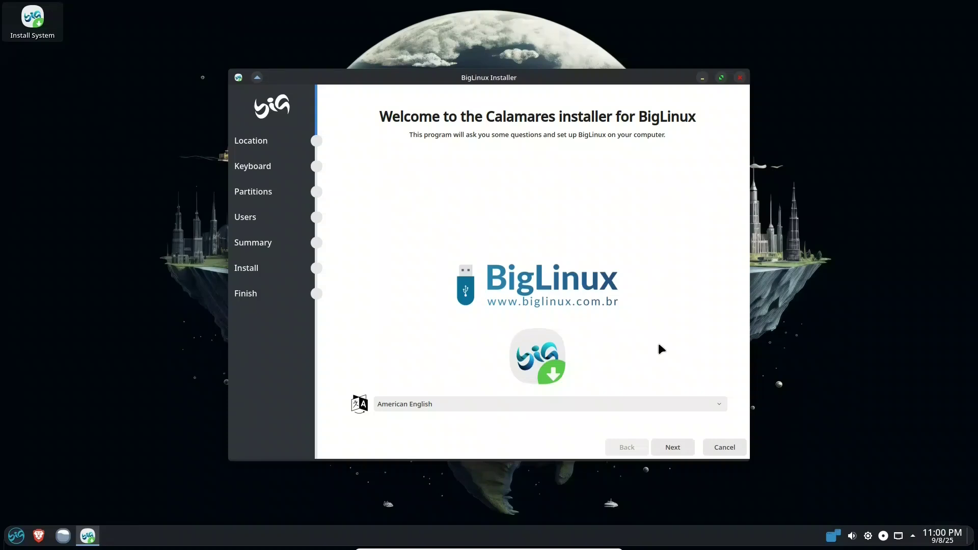
- Advance past the welcome and Location pages, keeping the Asia/Kolkata time zone
left_click(670, 449)
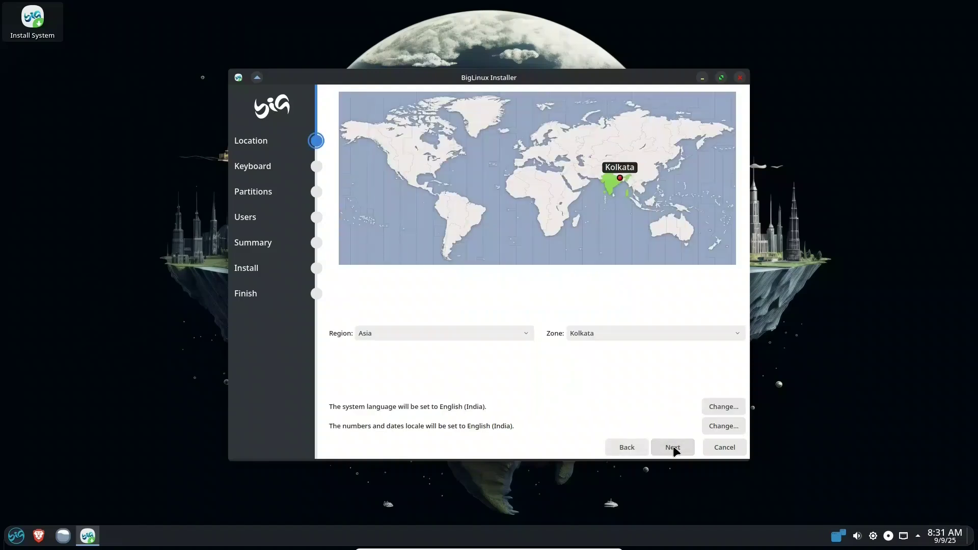
left_click(676, 452)
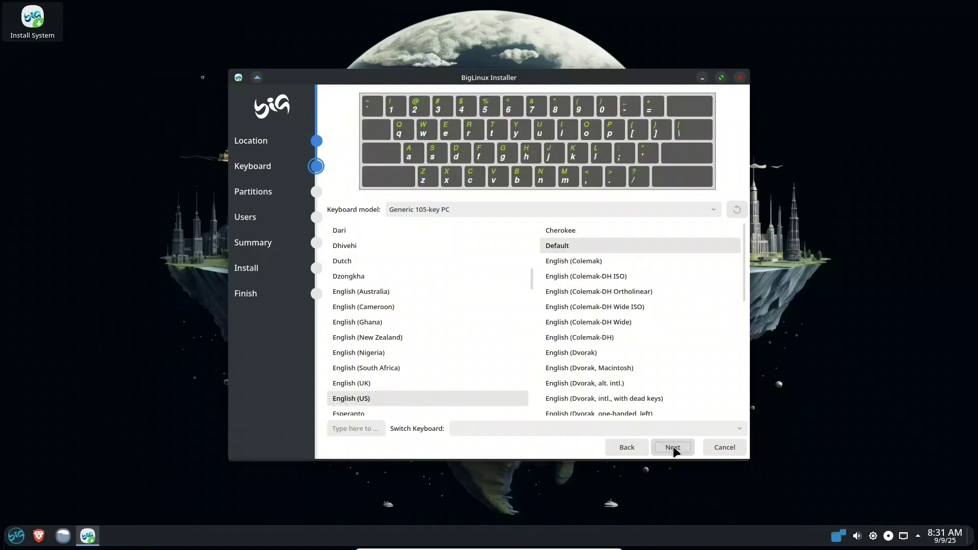
- Keep the English (US) keyboard and choose Erase disk for the 25 GiB drive
left_click(675, 451)
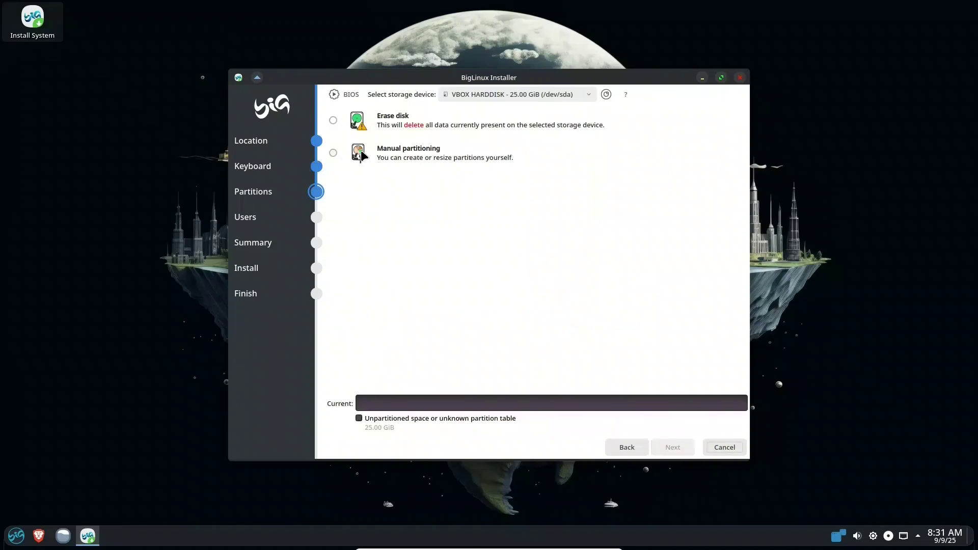
left_click(333, 119)
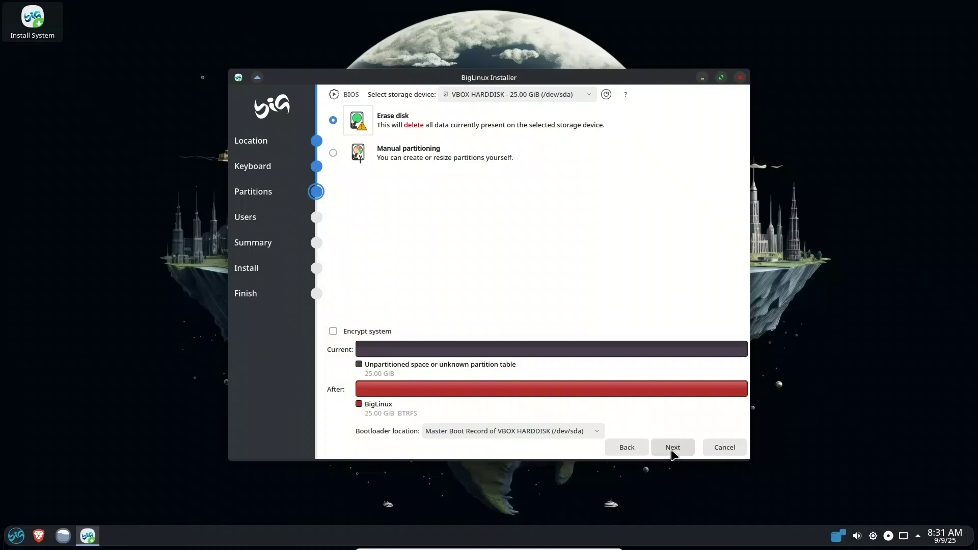
- Enter the user name, login, computer name and matching password, then continue to the Summary
left_click(672, 451)
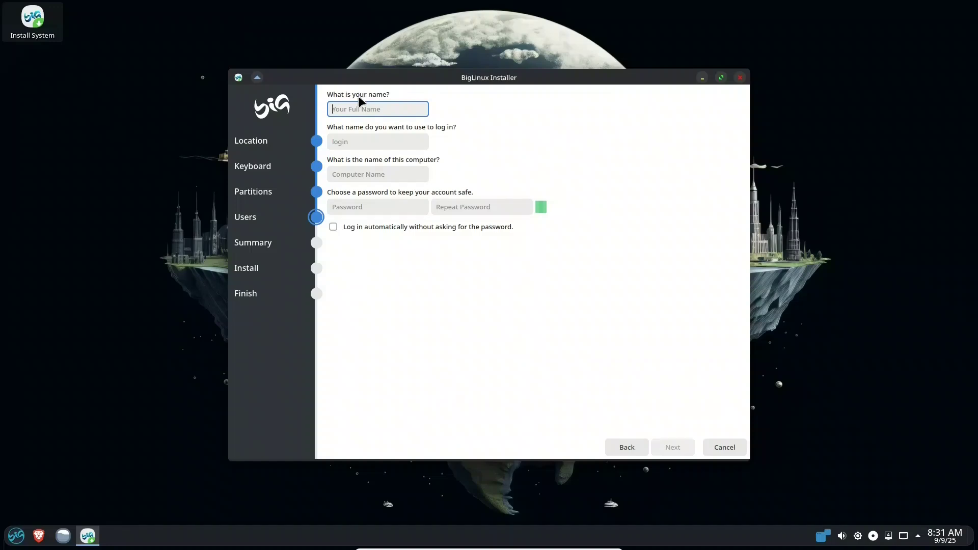
type("S")
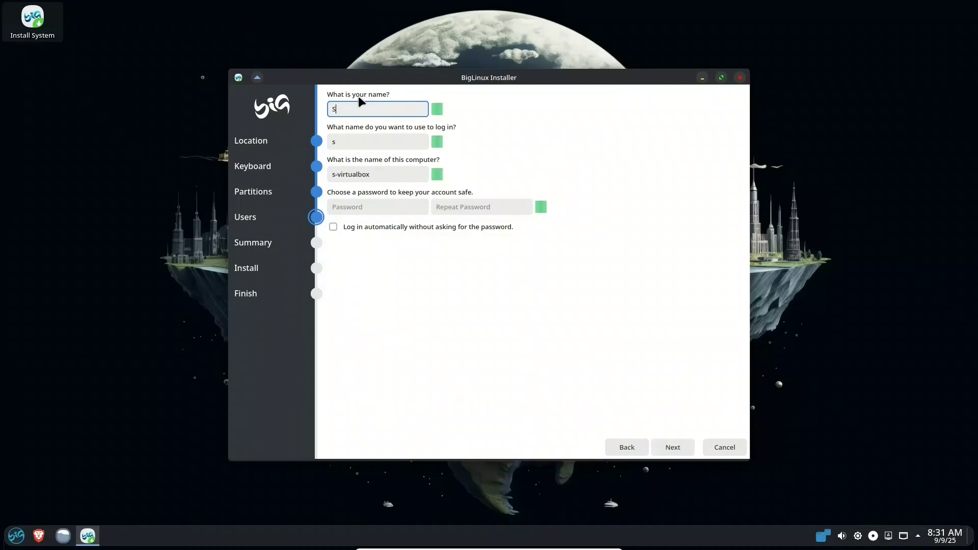
type("wa")
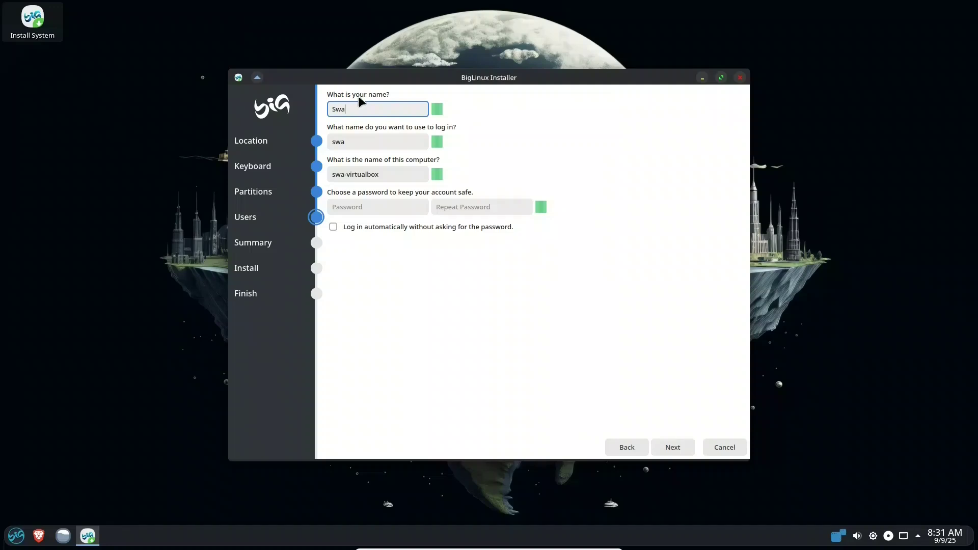
type("pn")
type("il")
key("Tab")
key("Tab")
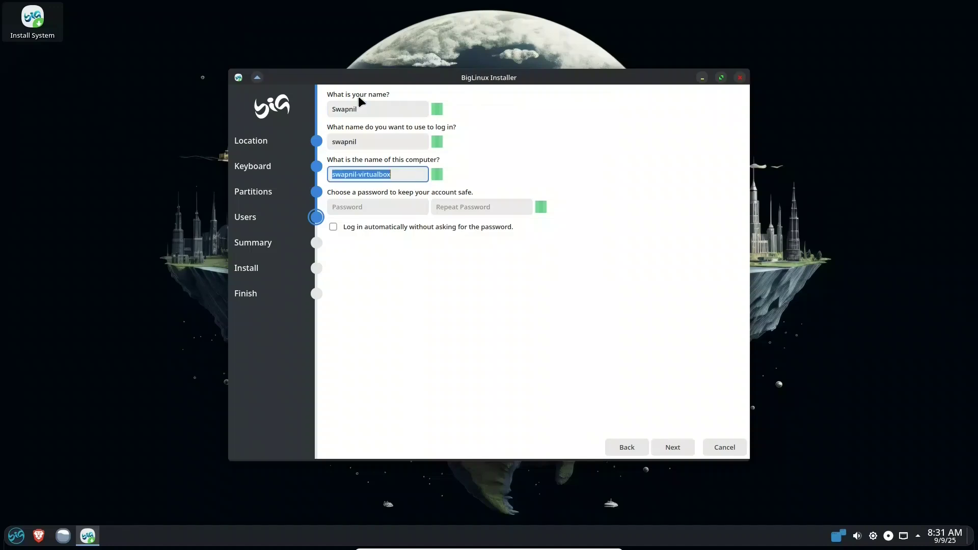
key("Tab")
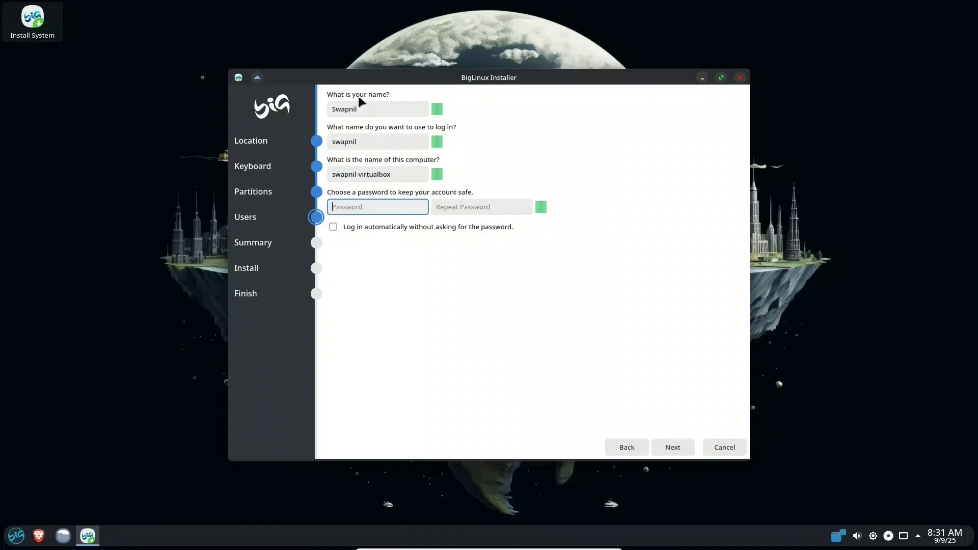
key("Tab")
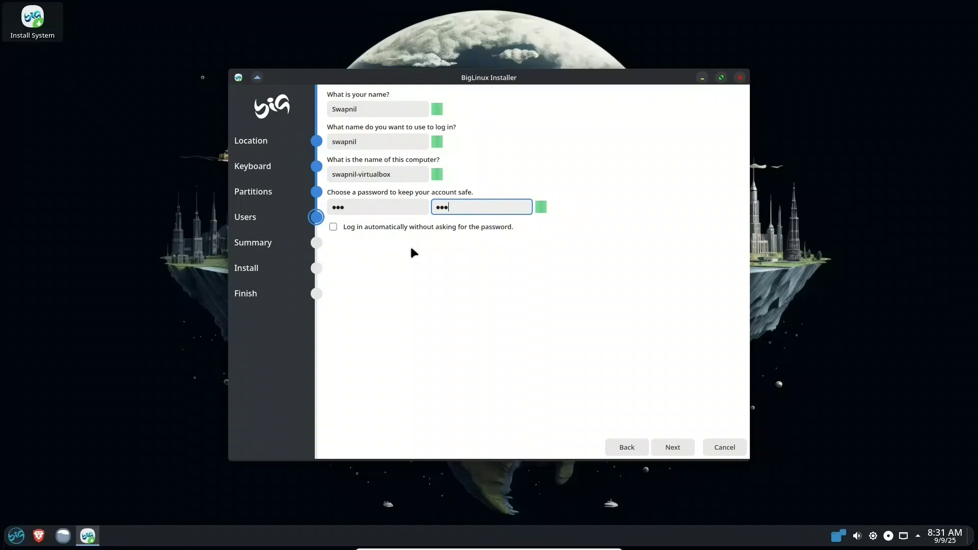
left_click(672, 452)
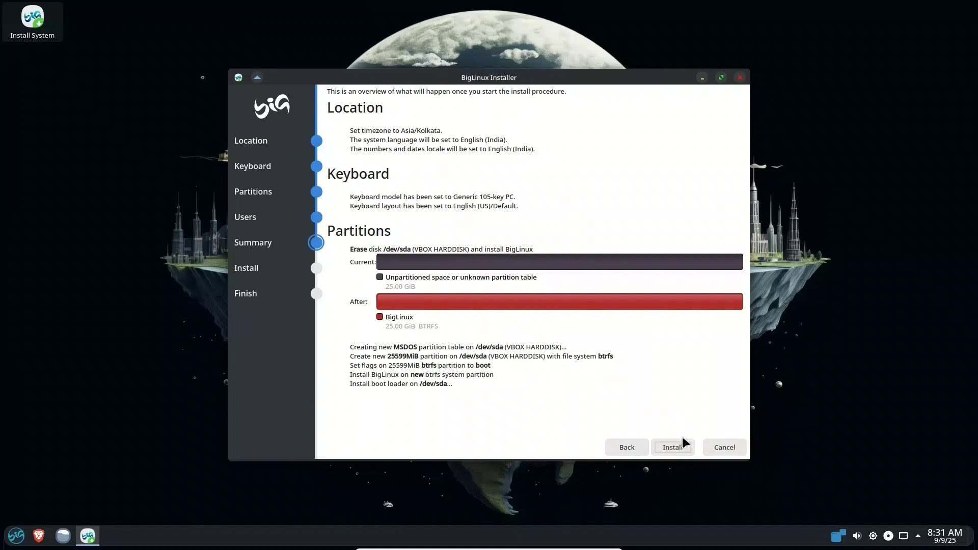
- Start the installation from the Summary and confirm the irreversible disk changes with Install Now
left_click(673, 451)
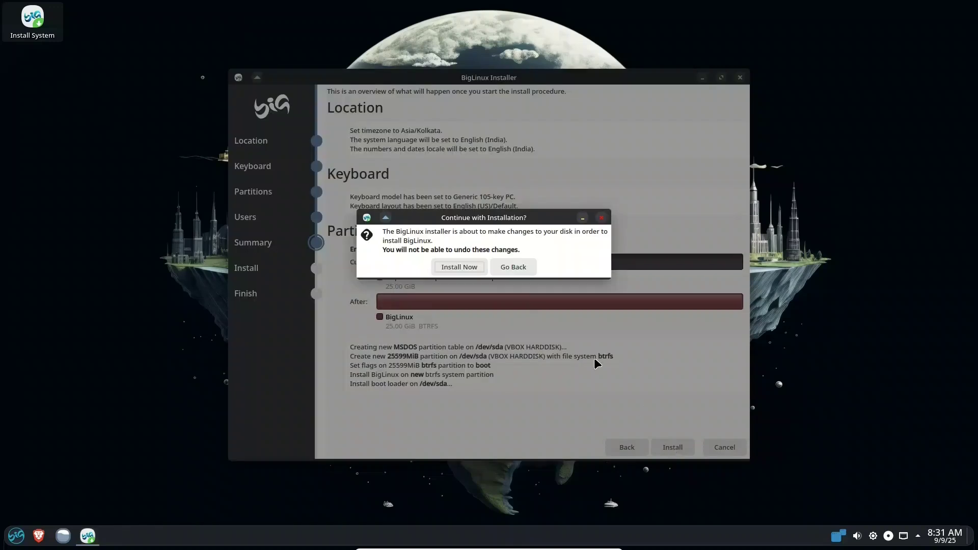
left_click(465, 269)
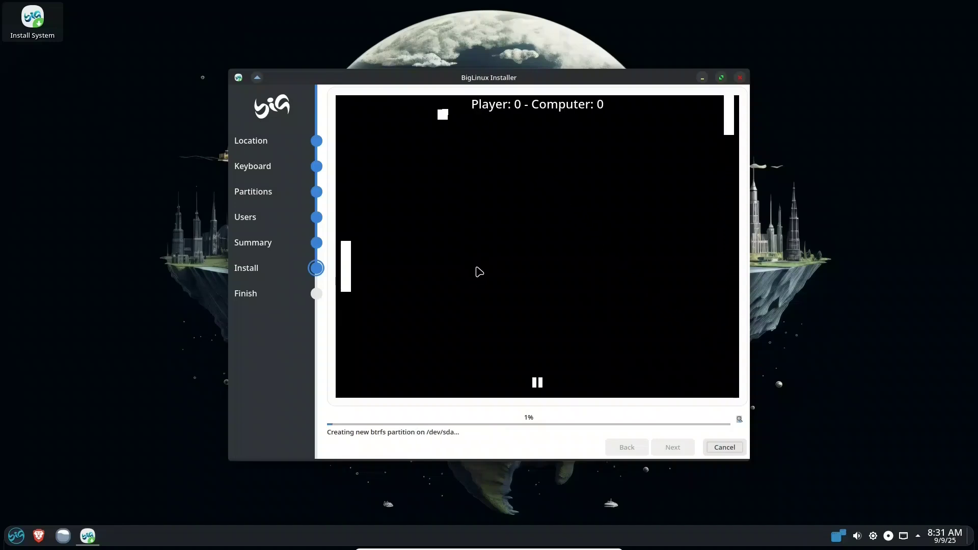
- Show the installation log while the install runs to the All done page
left_click(739, 419)
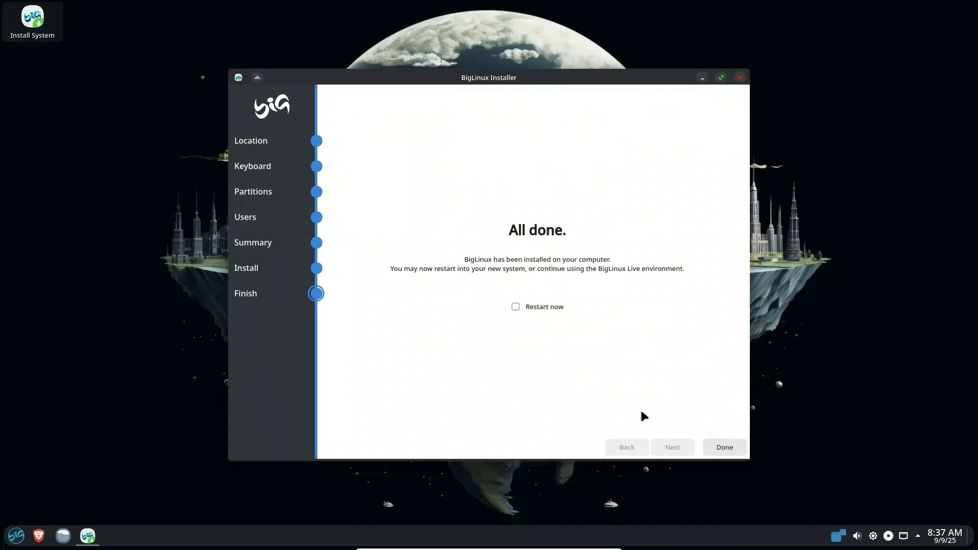
- Choose Restart now so the machine reboots into the installed system
left_click(524, 310)
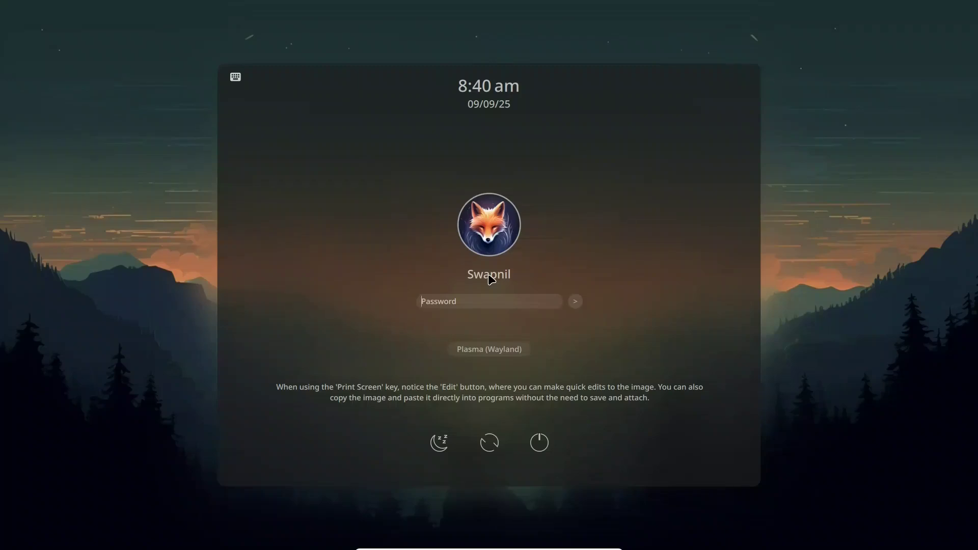
type("•••")
- View the list of available desktop sessions at the SDDM login screen
left_click(511, 352)
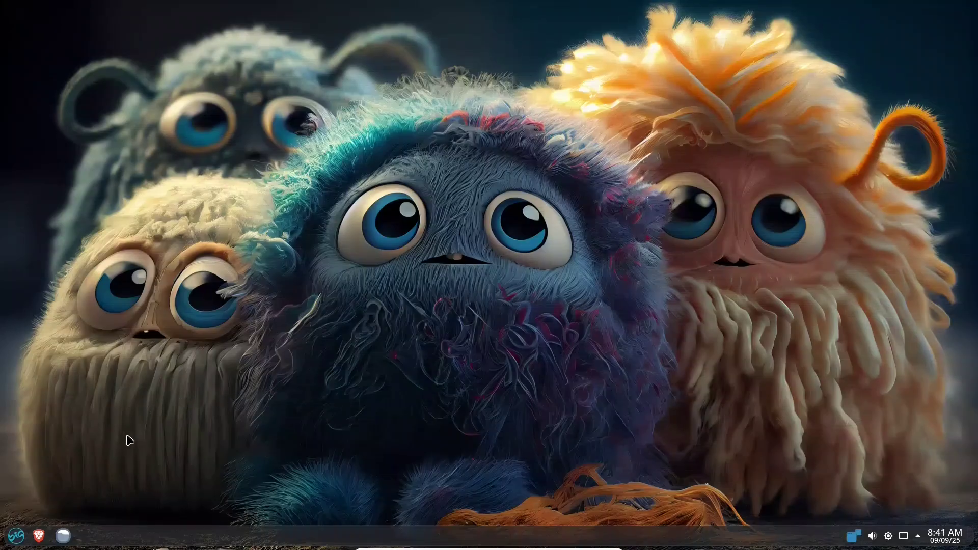
- Bring up the application launcher to reach the BigLinux Control Center
left_click(15, 536)
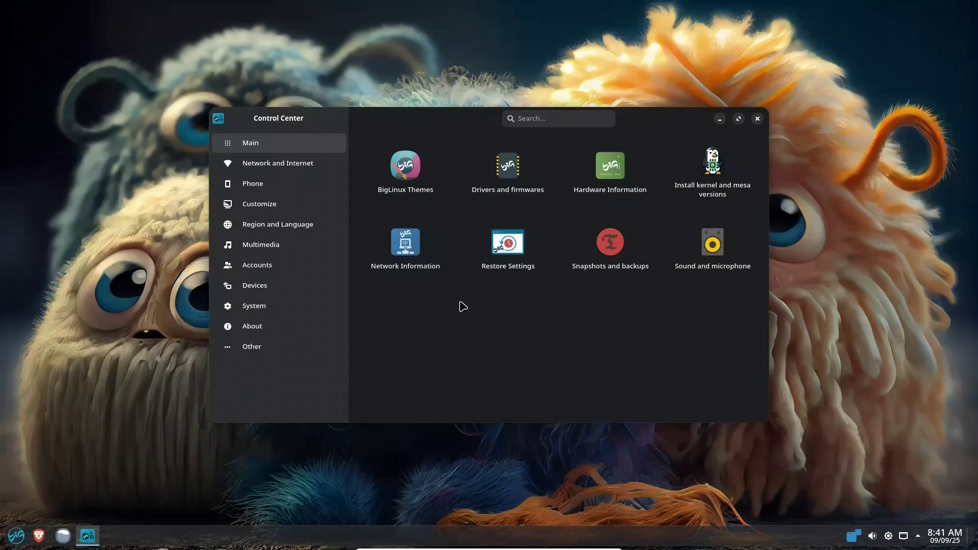
- Apply the Next-G desktop layout in BigLinux Themes and return to the Main page
left_click(411, 182)
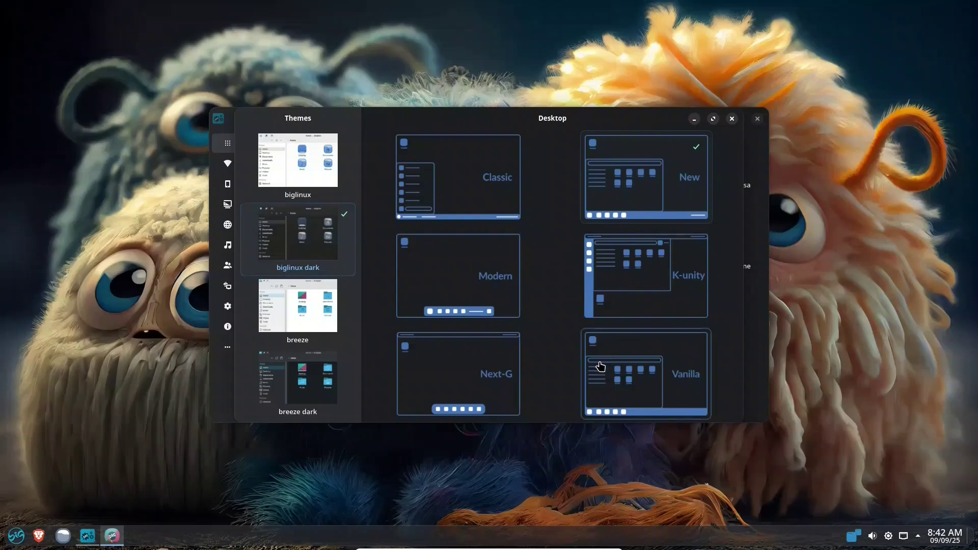
left_click(460, 374)
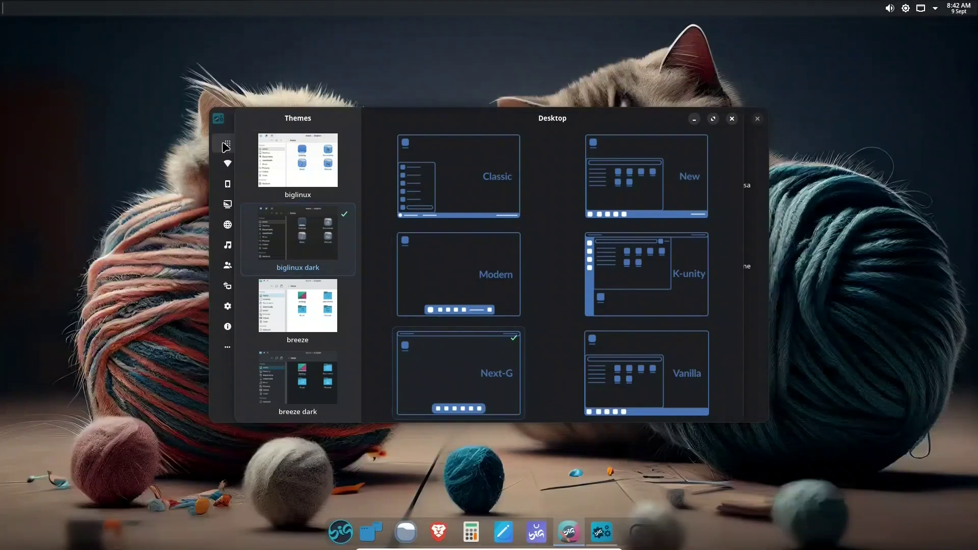
left_click(219, 123)
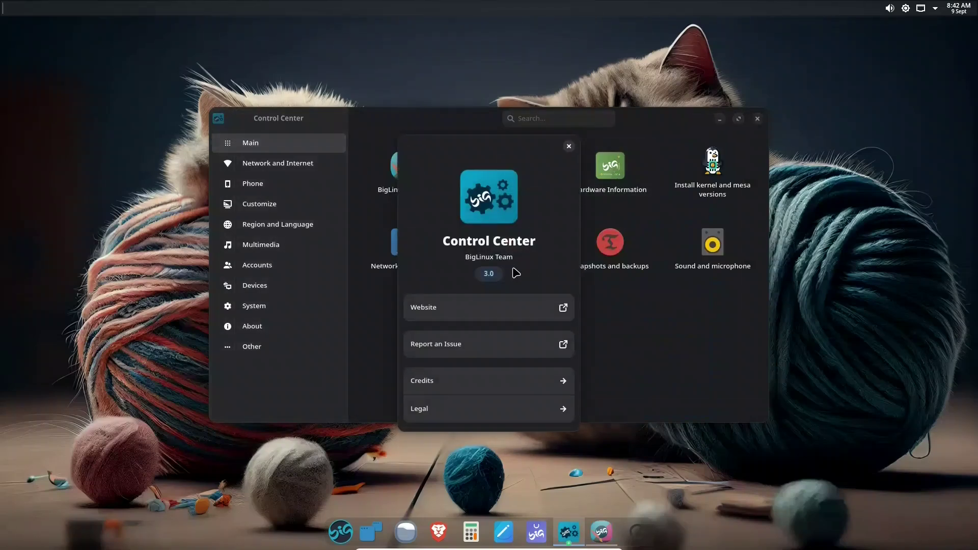
- Dismiss the About details and launch the Hardware Information tool
left_click(567, 142)
left_click(609, 174)
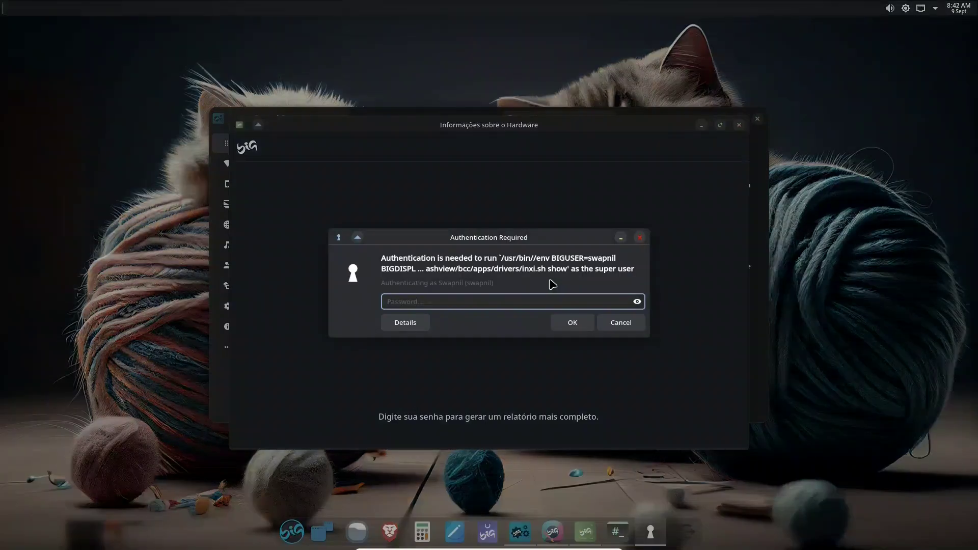
type("aaa")
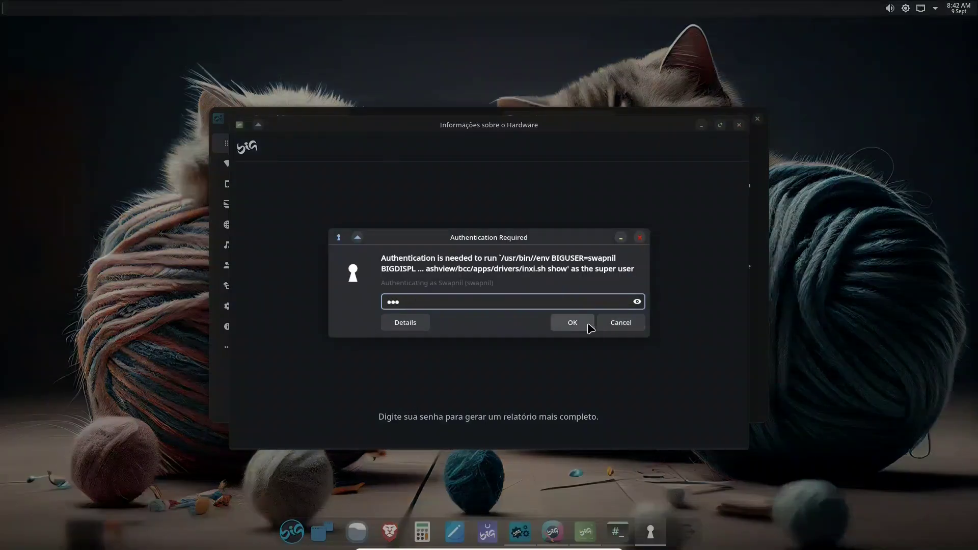
- Authorise the full hardware report with the administrator password
left_click(584, 324)
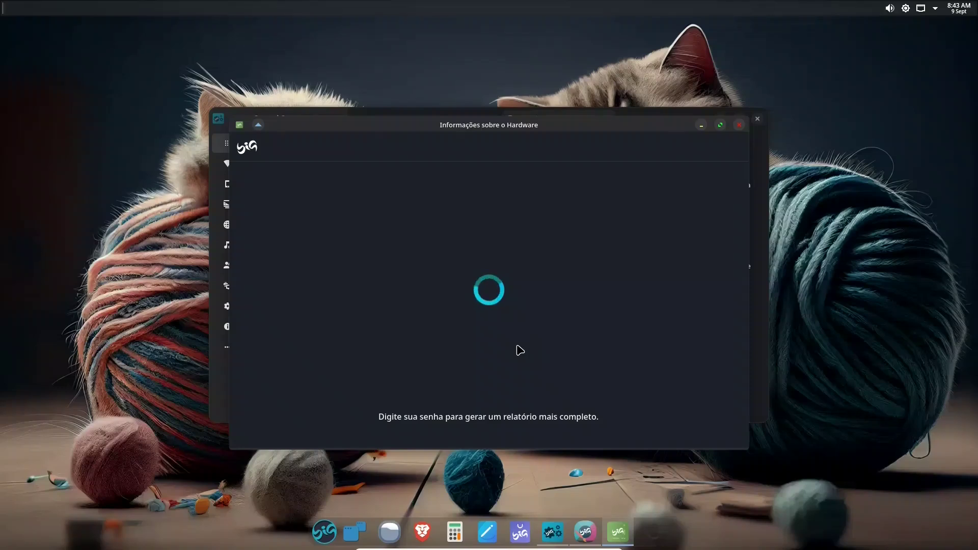
scroll(517, 350, "down", 3)
scroll(517, 351, "down", 3)
scroll(517, 349, "down", 2)
scroll(517, 351, "down", 2)
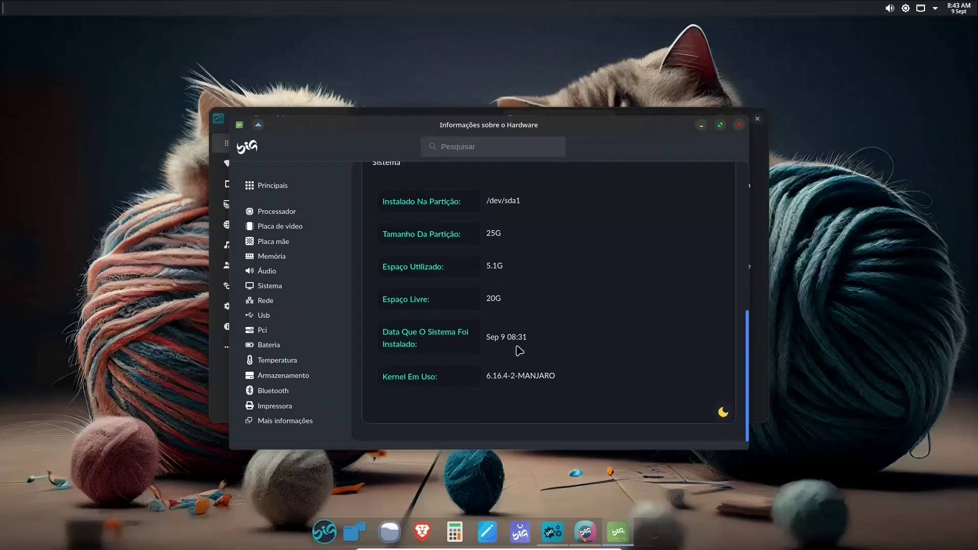
scroll(517, 349, "up", 1)
scroll(517, 349, "up", 3)
scroll(518, 348, "up", 4)
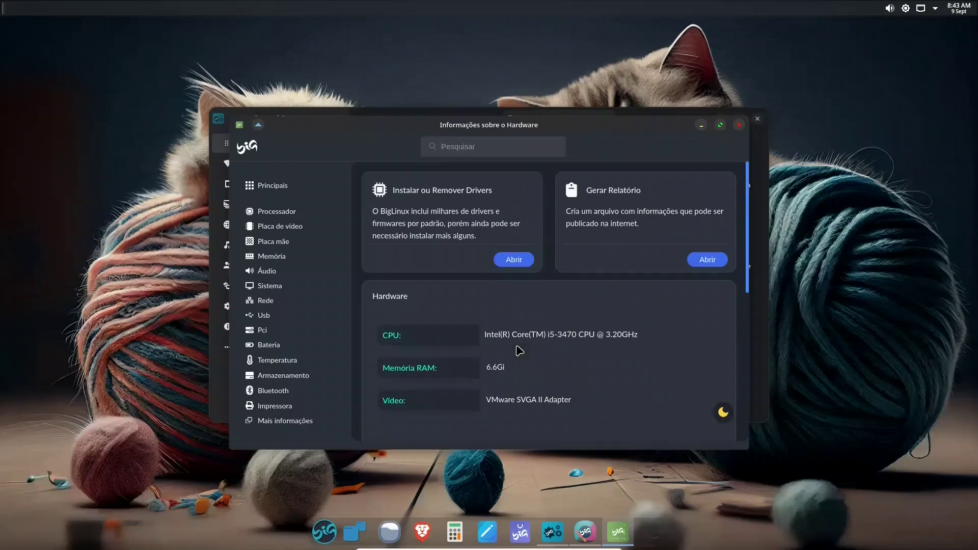
- Review the processor, video card, motherboard, memory and audio device details
left_click(277, 212)
left_click(279, 230)
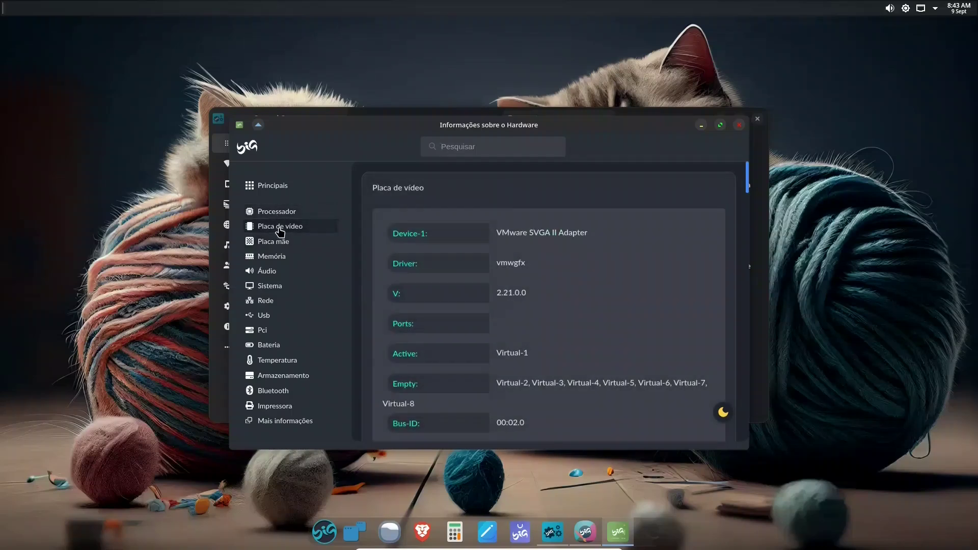
left_click(272, 246)
left_click(273, 257)
left_click(267, 272)
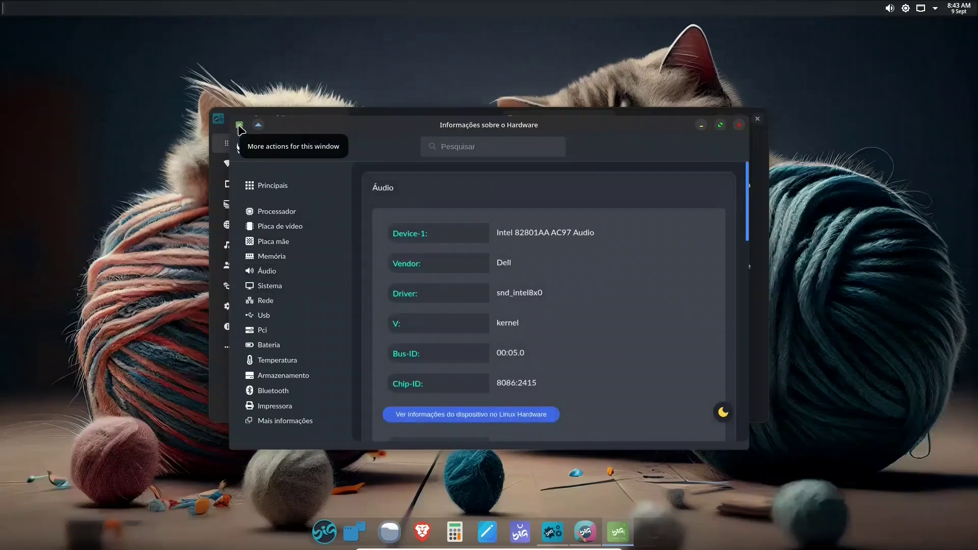
- Close Hardware Information and browse the Network and Internet, Phone and Customize categories
left_click(738, 125)
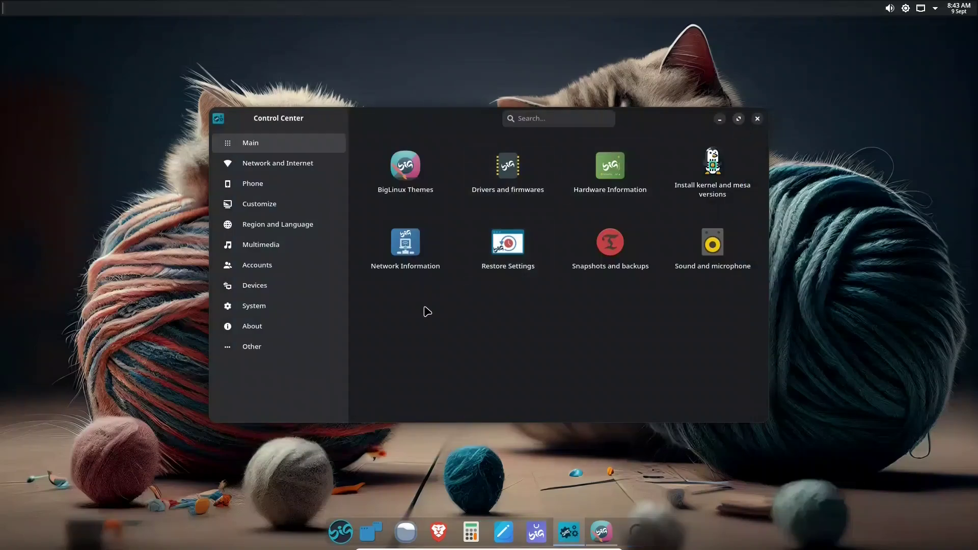
left_click(275, 169)
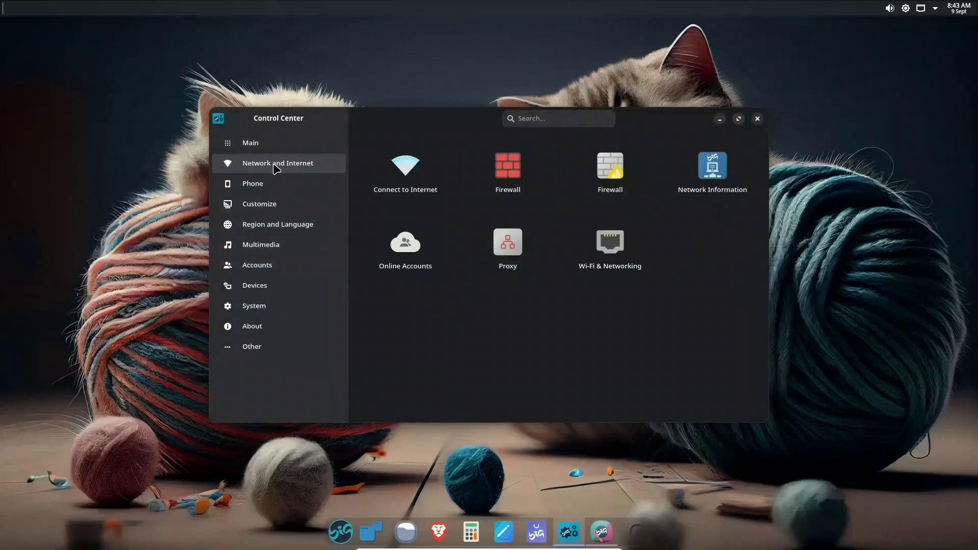
left_click(254, 187)
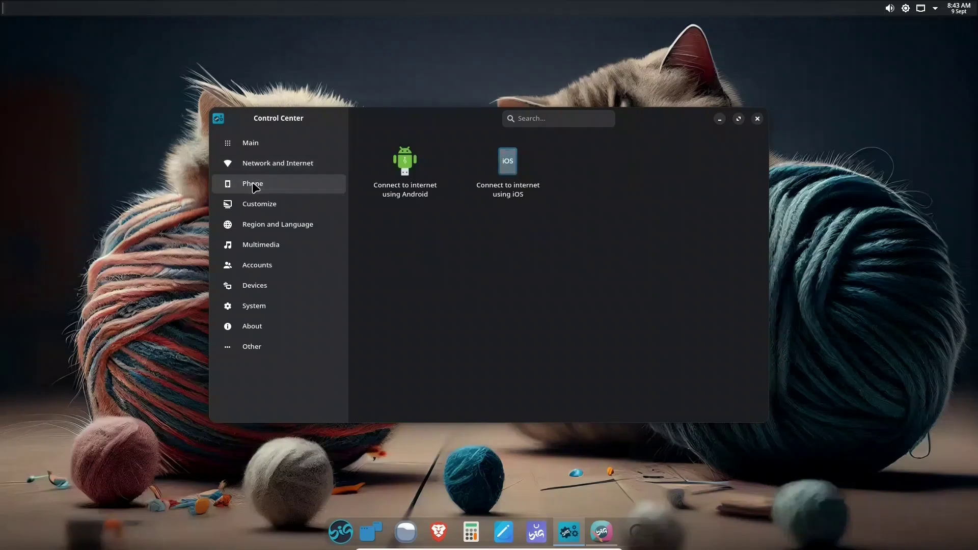
left_click(262, 214)
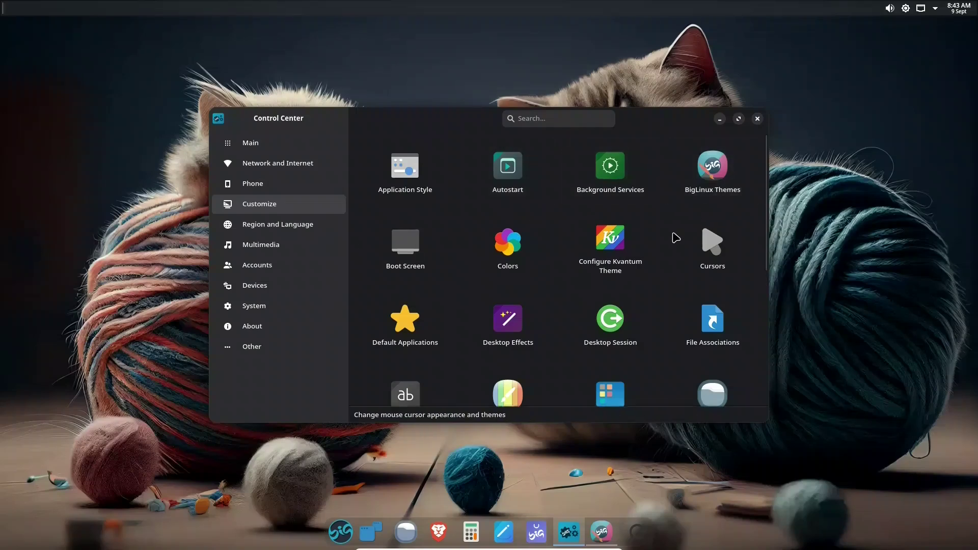
scroll(638, 272, "down", 1)
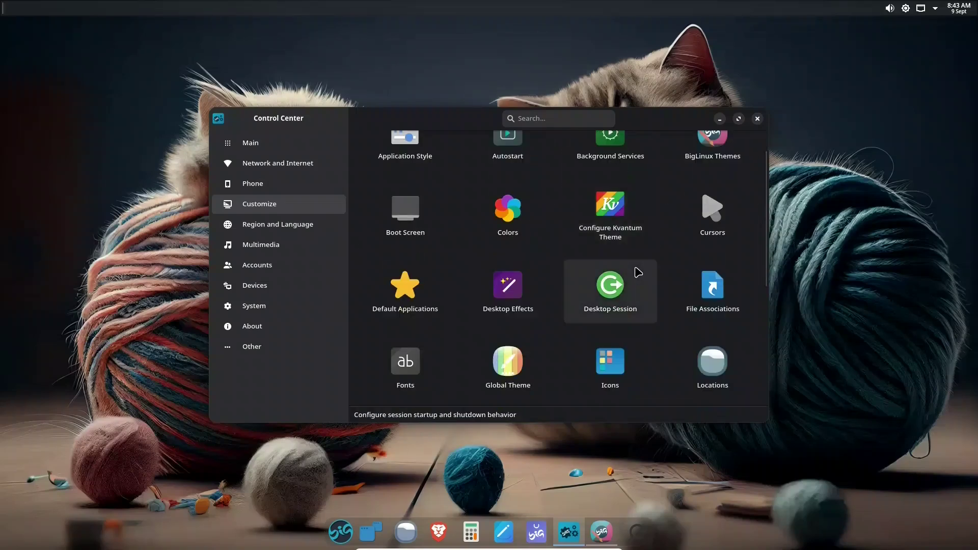
scroll(680, 276, "down", 2)
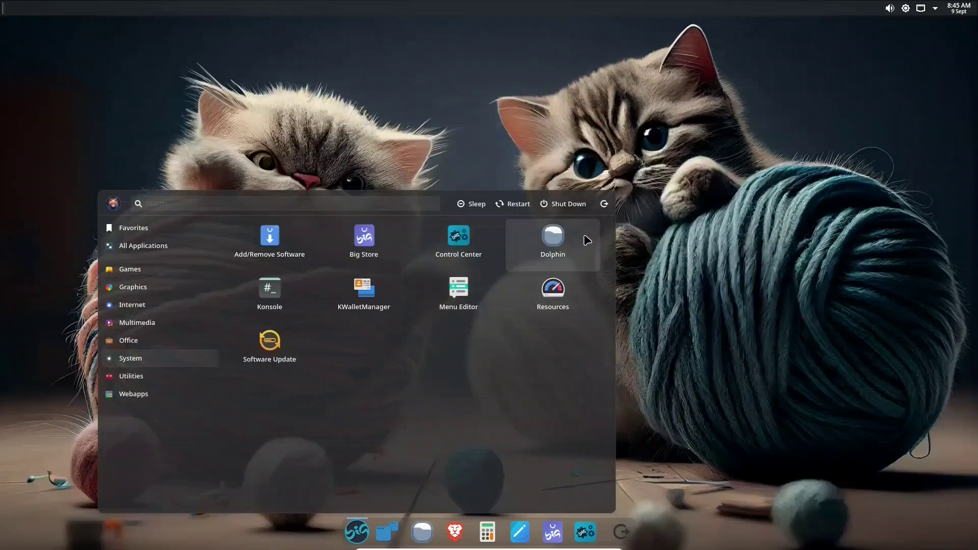
- Launch the Dolphin file manager and maximize its window
left_click(554, 240)
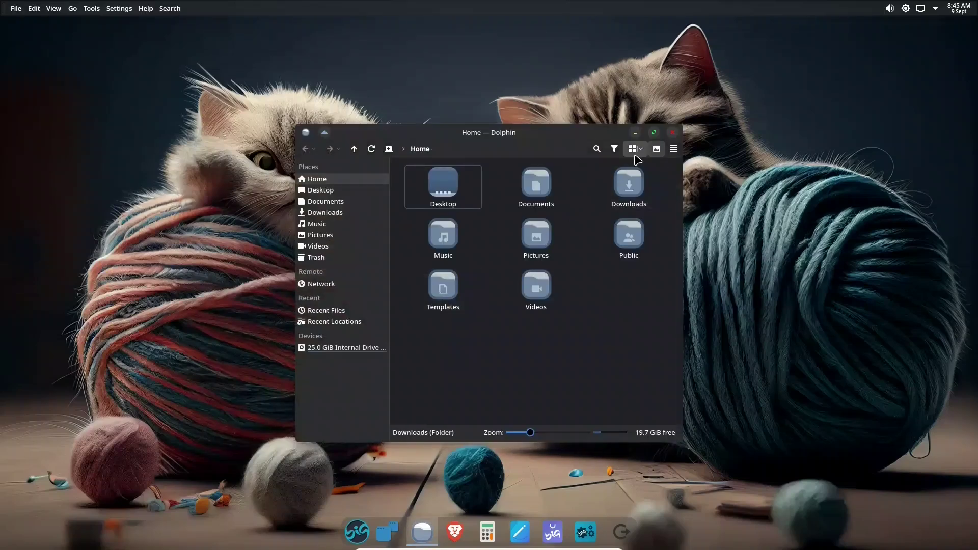
left_click(653, 134)
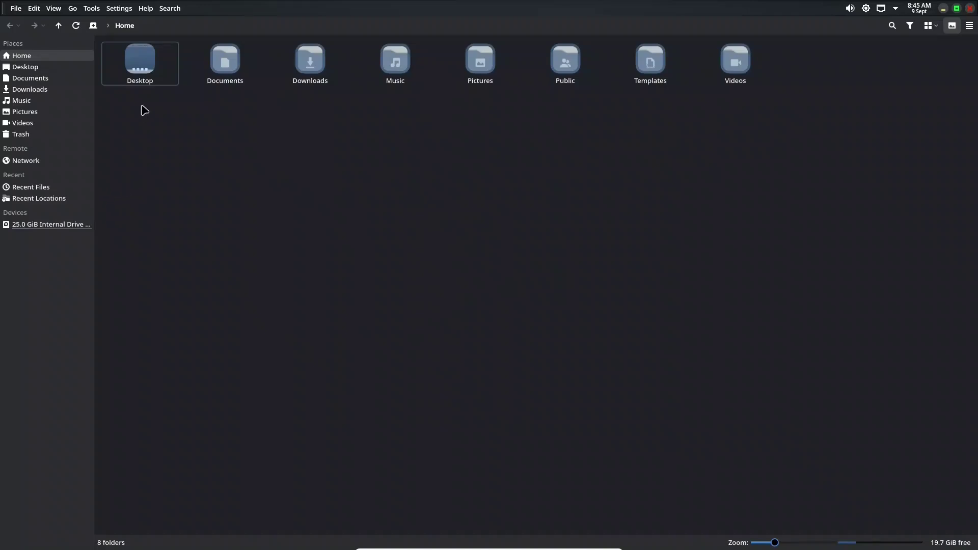
- View Dolphin's version and license details in About Dolphin, then dismiss it
left_click(146, 9)
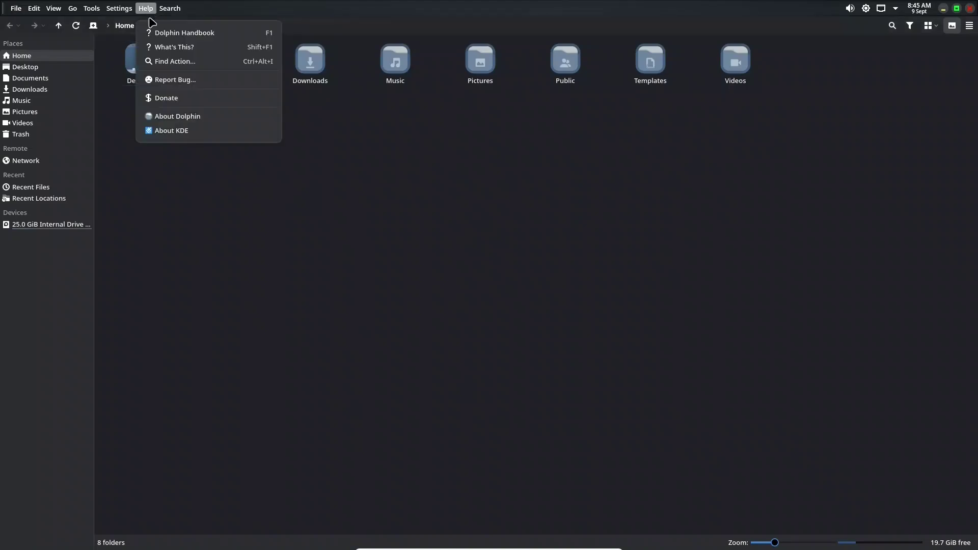
left_click(180, 119)
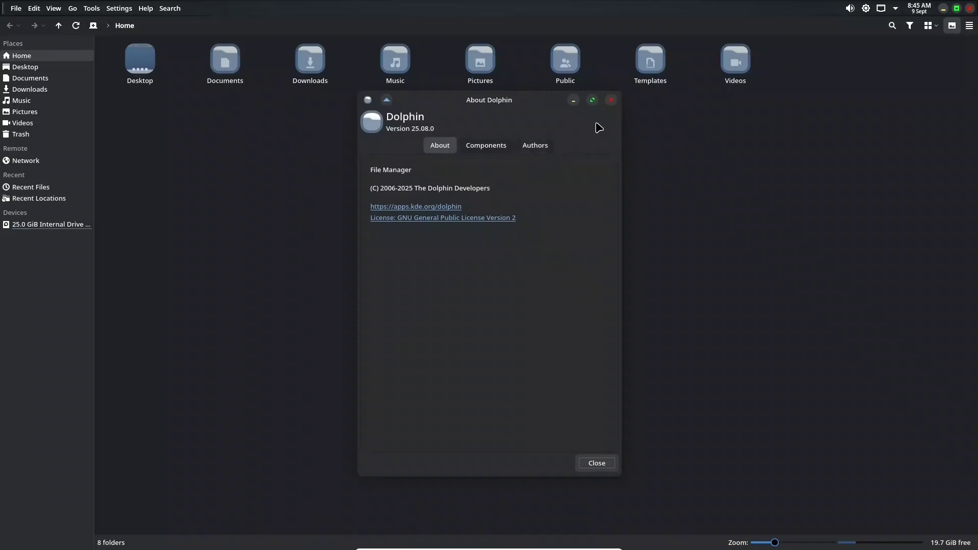
left_click(611, 101)
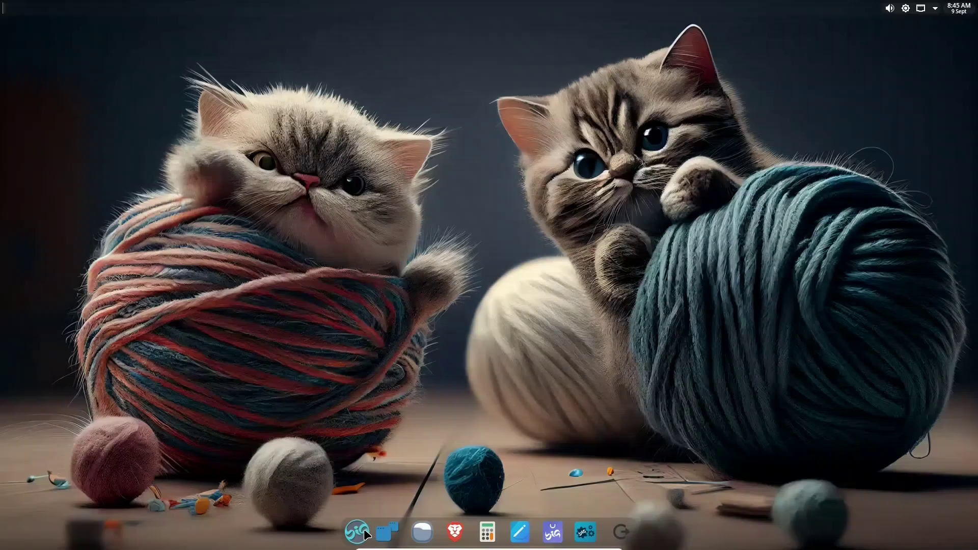
left_click(358, 530)
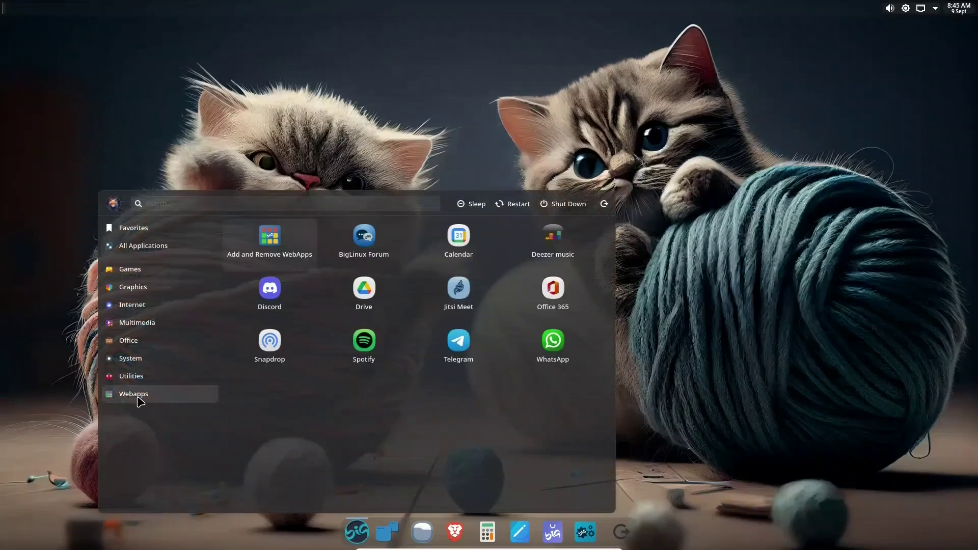
left_click(553, 300)
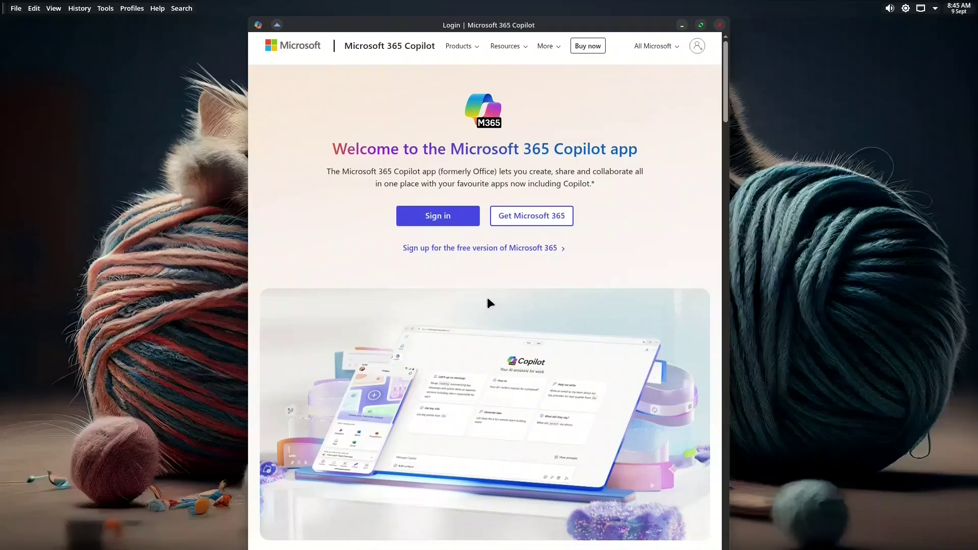
left_click(720, 27)
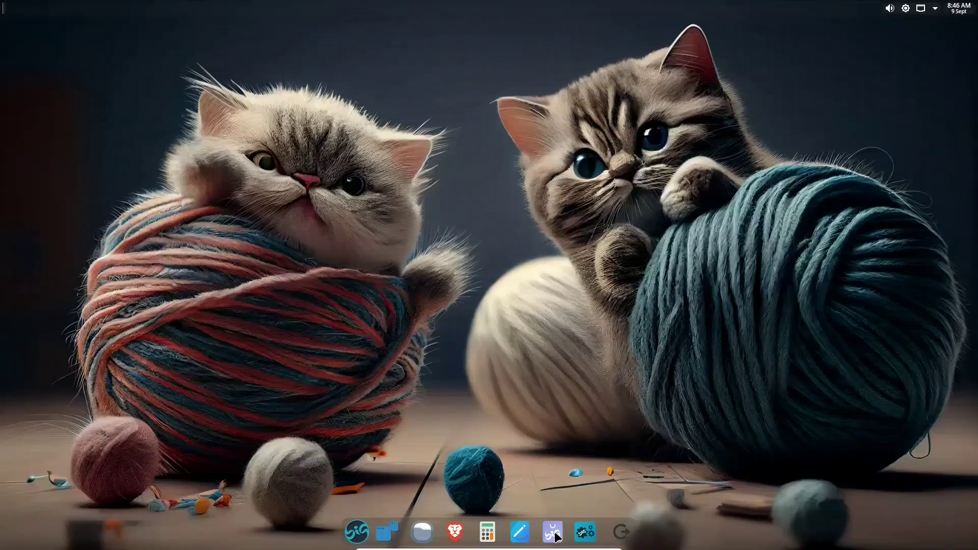
- Launch Big Store and go to its settings page
left_click(558, 533)
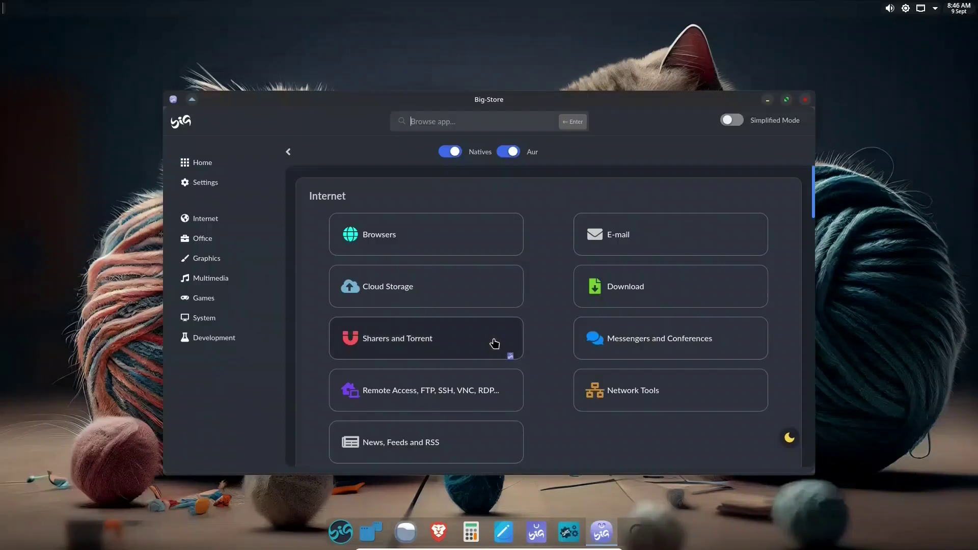
left_click(207, 184)
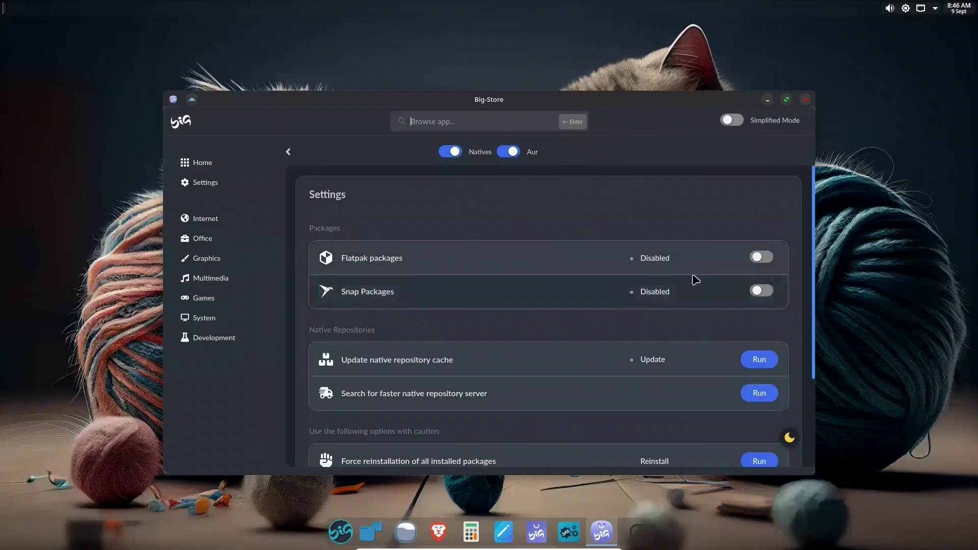
- Enable Flatpak and Snap package support and dismiss the Flatpak notice
left_click(762, 257)
left_click(762, 291)
left_click(596, 282)
scroll(631, 339, "down", 3)
scroll(631, 341, "up", 3)
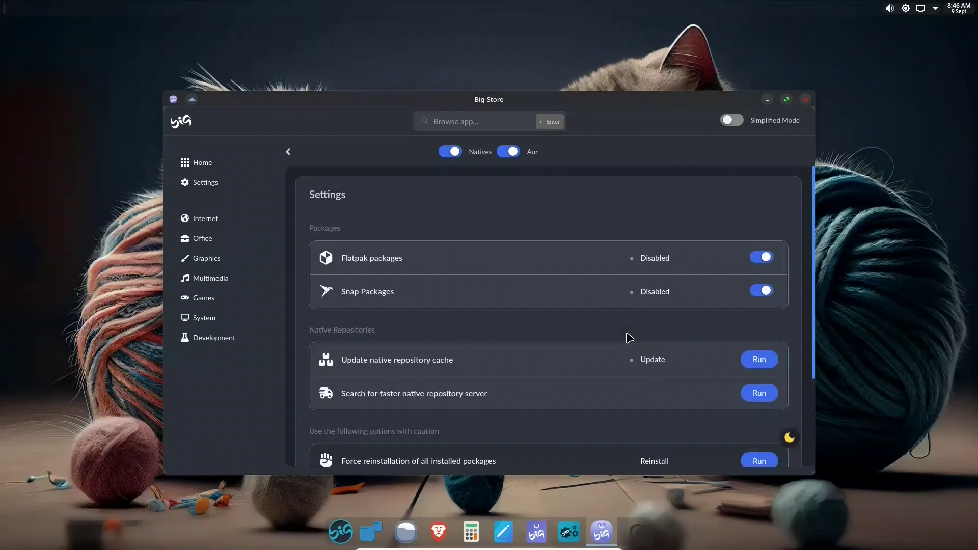
- Browse the Internet, Office, Graphics, Multimedia, Games, System and Development app categories
left_click(205, 220)
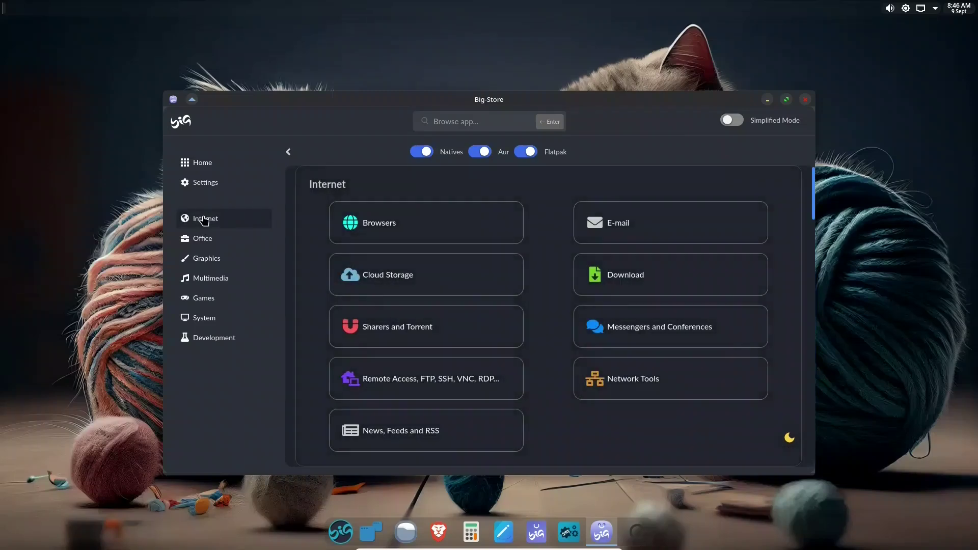
left_click(204, 238)
scroll(524, 279, "down", 3)
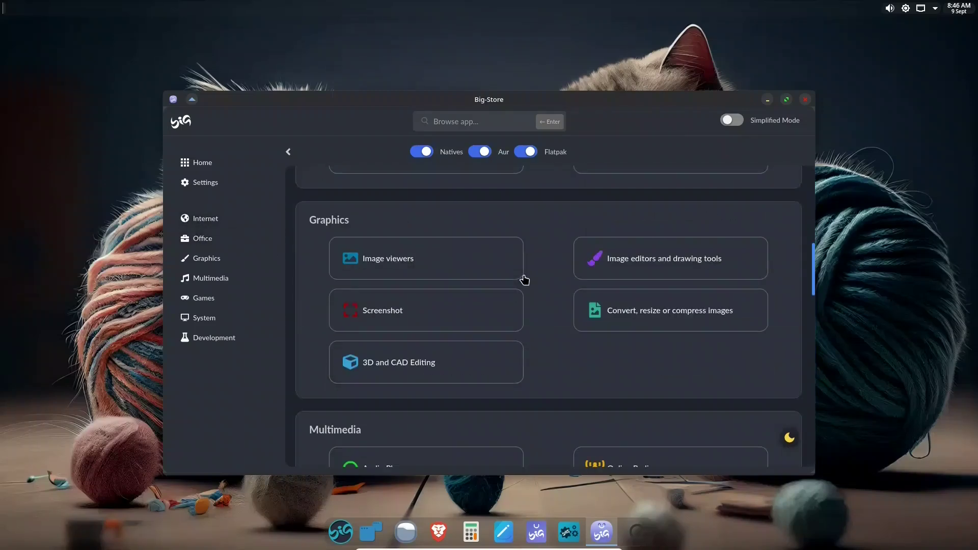
scroll(524, 281, "down", 3)
scroll(524, 280, "down", 3)
scroll(524, 280, "down", 3)
scroll(524, 280, "down", 2)
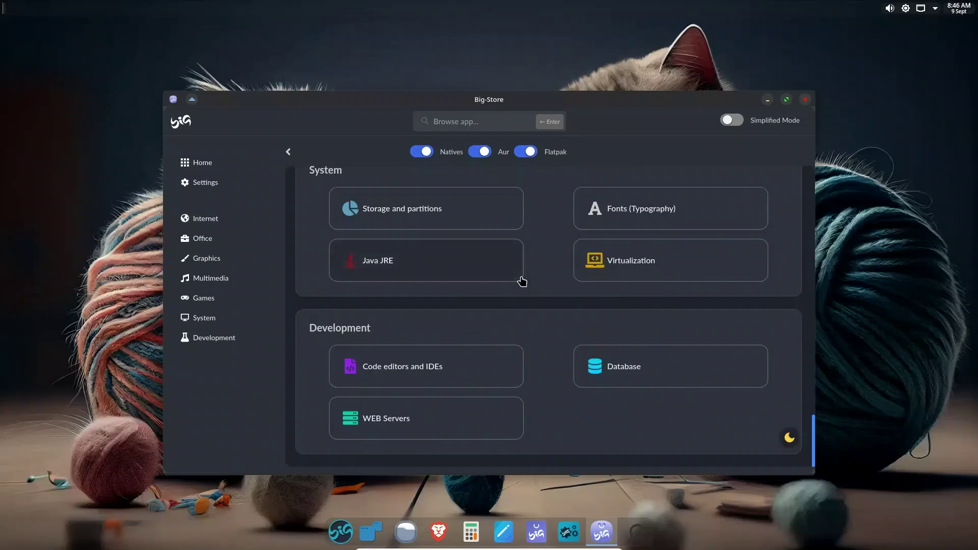
left_click(201, 259)
scroll(382, 288, "down", 3)
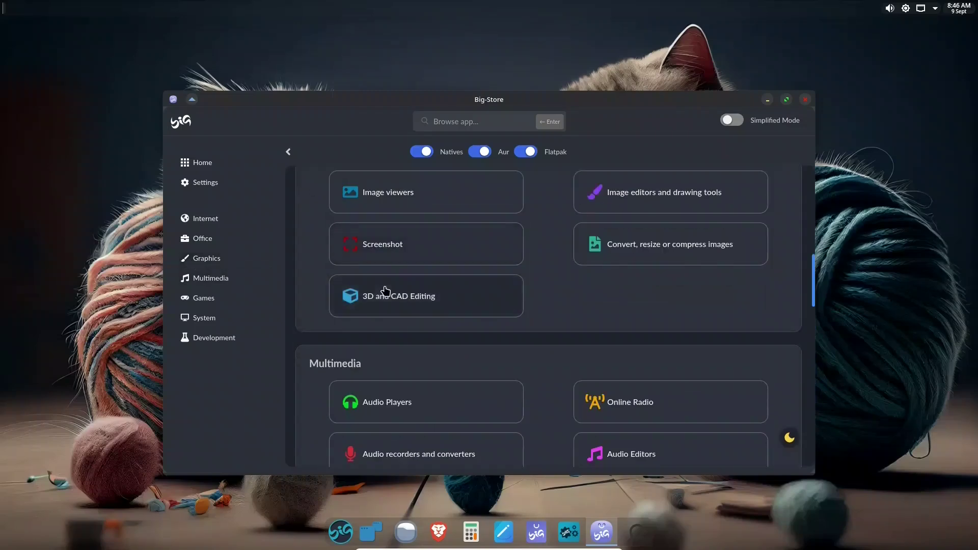
scroll(384, 290, "down", 3)
scroll(372, 280, "down", 3)
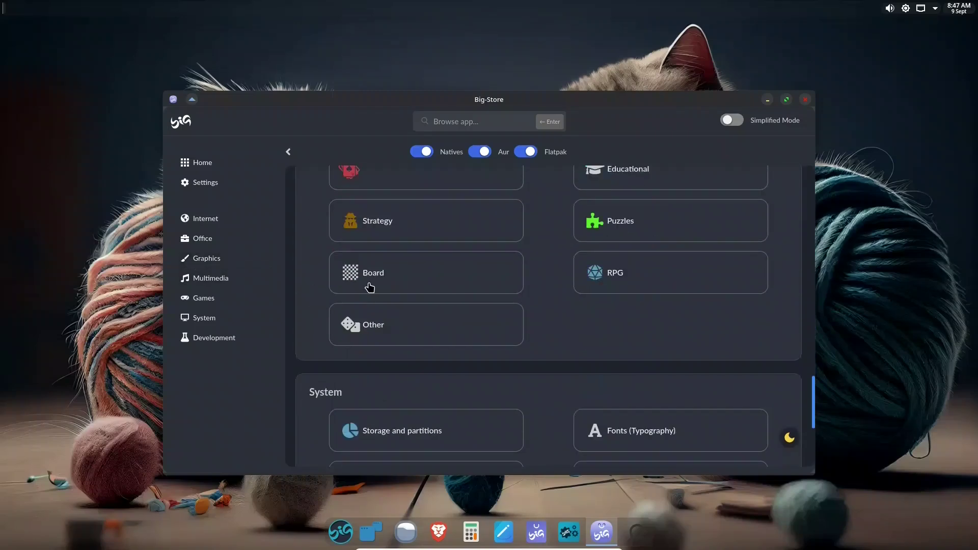
left_click(211, 278)
scroll(531, 278, "down", 1)
scroll(533, 280, "down", 4)
scroll(531, 278, "down", 5)
scroll(531, 279, "down", 1)
left_click(209, 299)
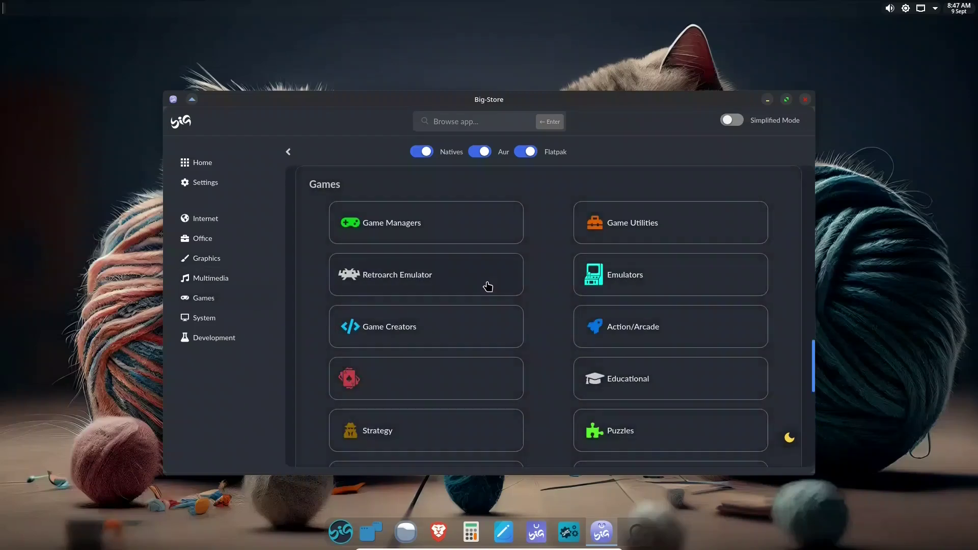
scroll(489, 284, "down", 5)
scroll(489, 283, "down", 1)
left_click(207, 319)
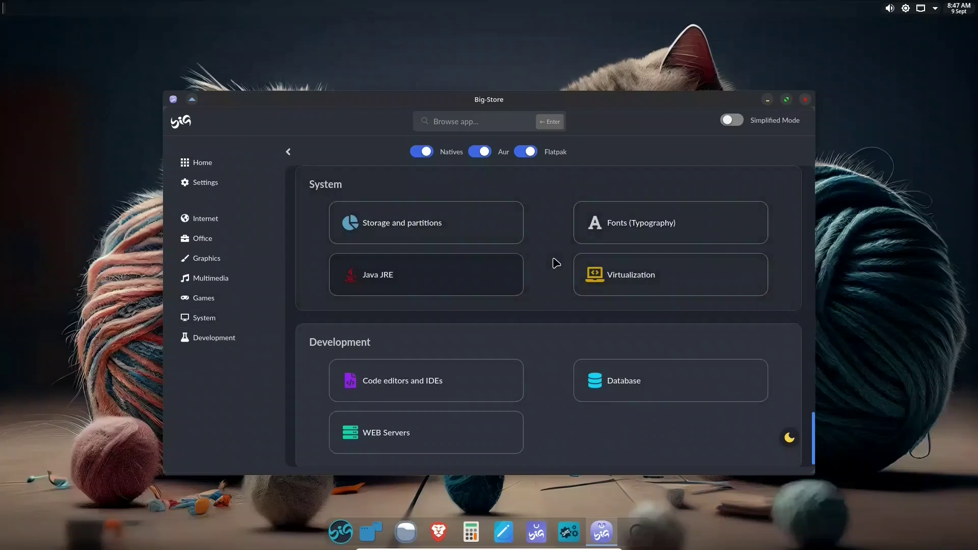
scroll(548, 260, "down", 1)
left_click(226, 341)
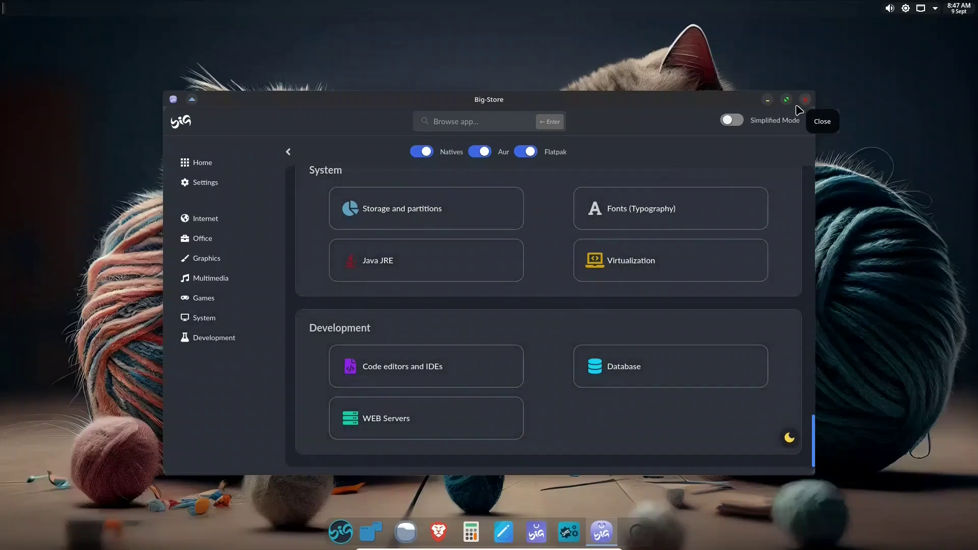
- Turn on Simplified Mode, return to the store's home page and close Big Store
left_click(735, 121)
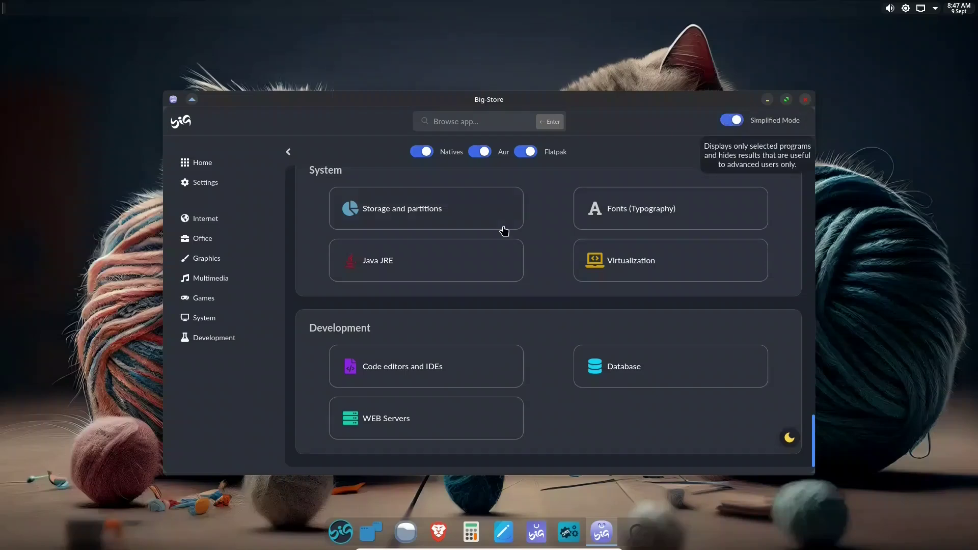
left_click(203, 162)
scroll(553, 305, "down", 3)
scroll(555, 304, "down", 5)
scroll(554, 304, "down", 3)
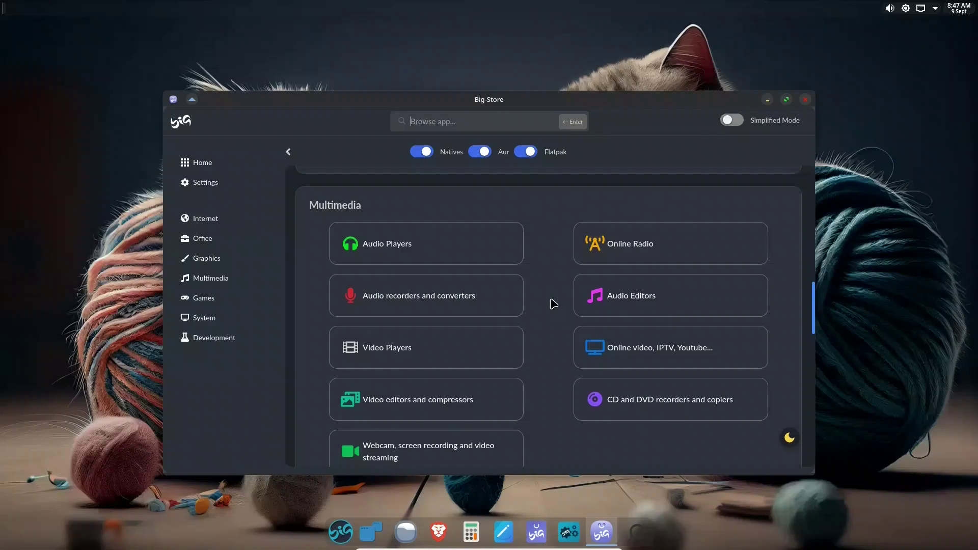
left_click(805, 99)
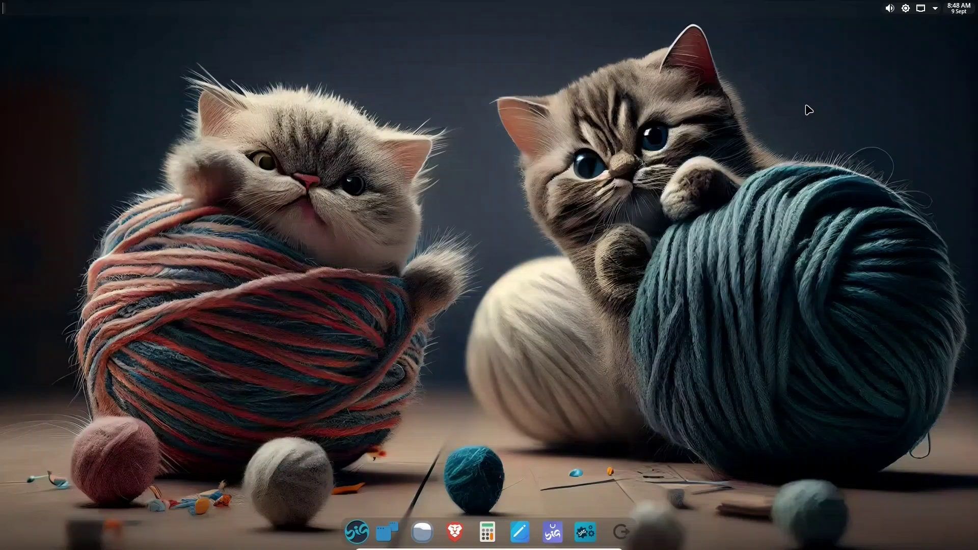